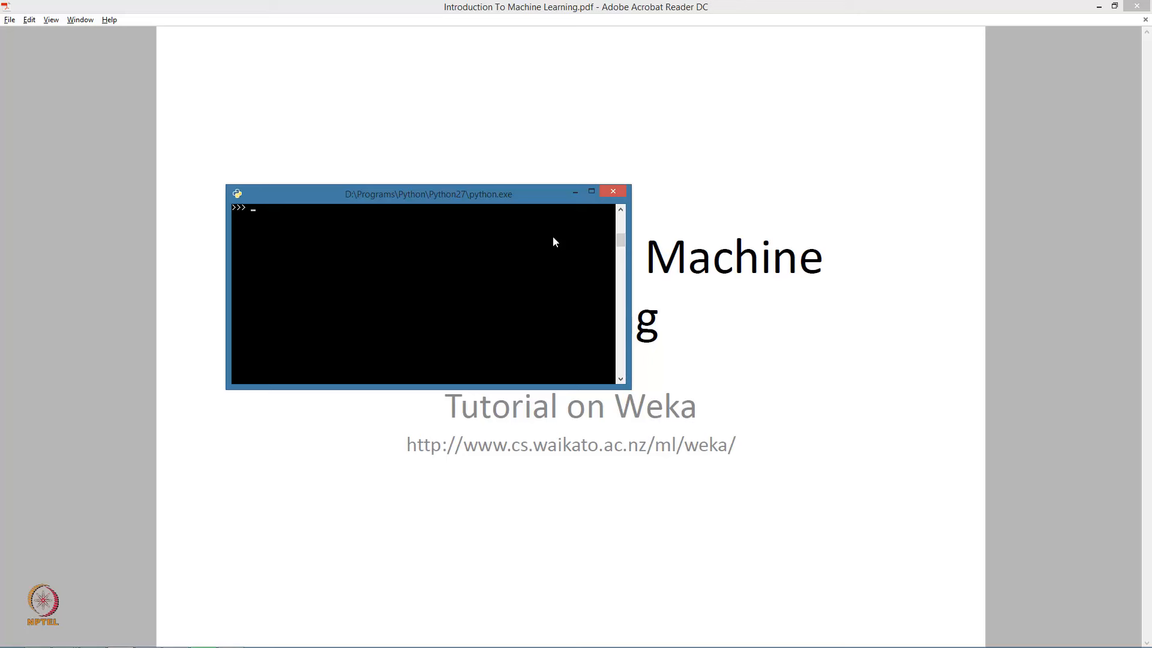
type("mport numpy")
Import numpy, generate x as 100 uniform random values in [-25, 100], and compute y = 3*x + 12.
key("Return")
type("= numpy.random.unifrom")
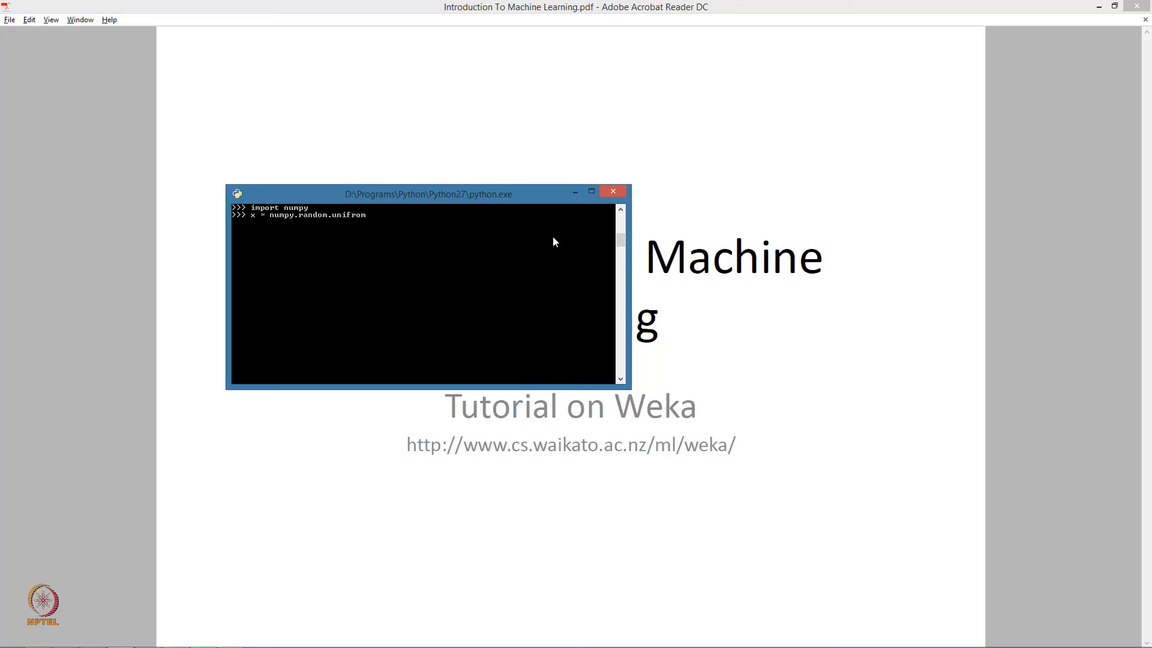
key("BackSpace")
key("BackSpace")
type("orm")
type("( -25, 100,")
type(" [ 100, 1 ]")
key("Return")
type("x + 12")
key("Return")
type("z = y + nump")
type("y.random")
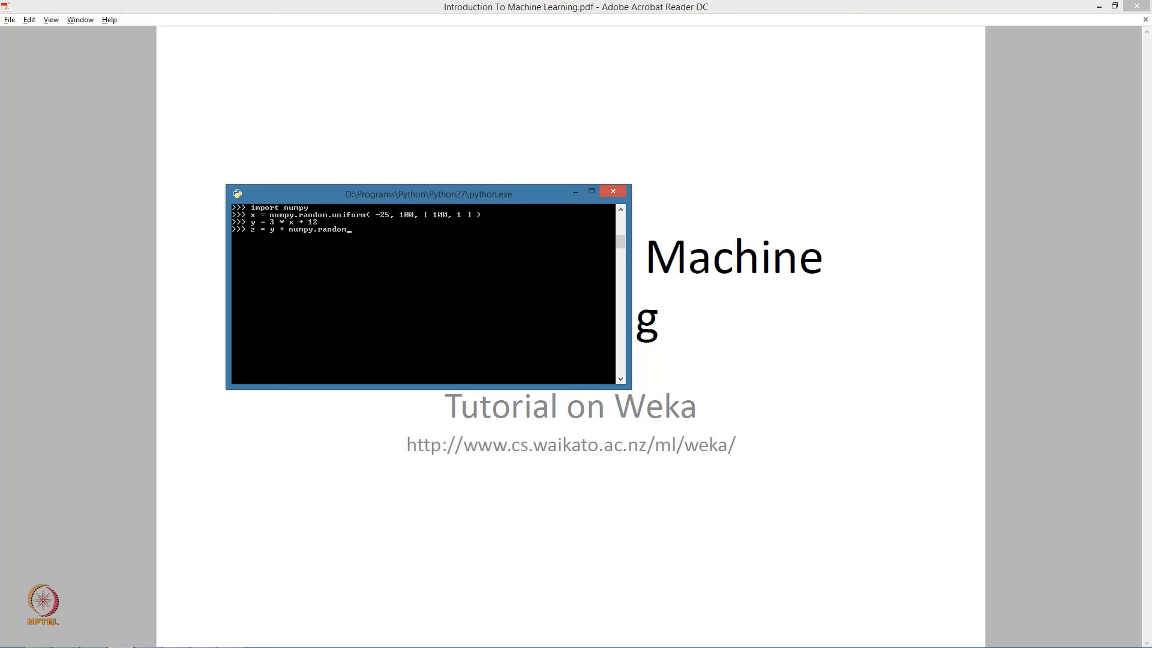
type(".normal( 0, 3, [ ")
type("100, 1 ]")
Create z = y + normal(0, 3) noise, column-stack x, y, z, and save to synthetic.txt comma-separated.
key("Return")
type("data = numpy.column_st")
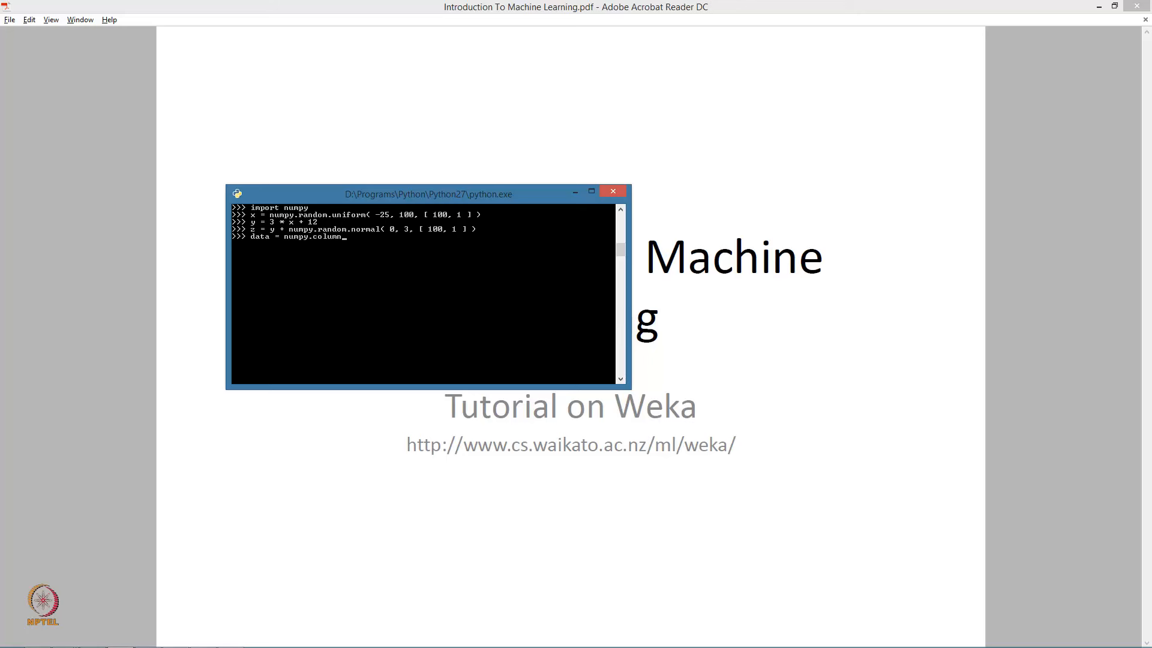
type("ack(")
type(" ( x, y, z )")
key("Return")
type("numpy.savetxt( 'syn")
type("thetic.txt'")
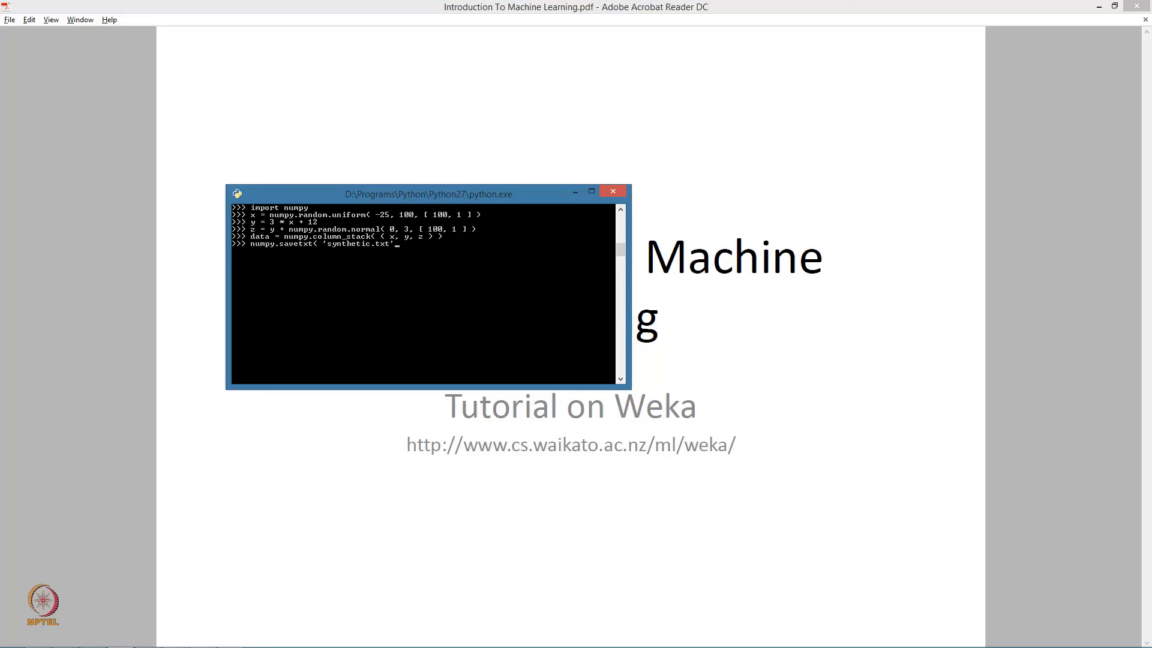
type(", data, ")
type("del")
type("imiter = ','")
key("Return")
key("alt+Tab")
key("alt+Tab")
key("alt+Tab")
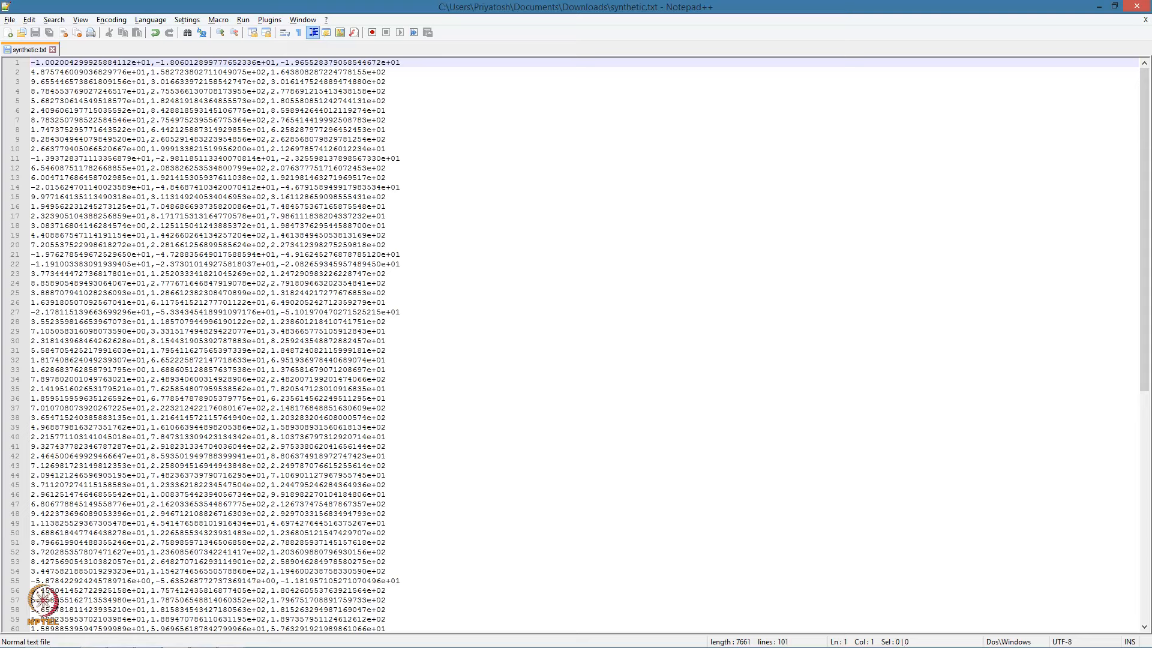
key("Return")
key("Return")
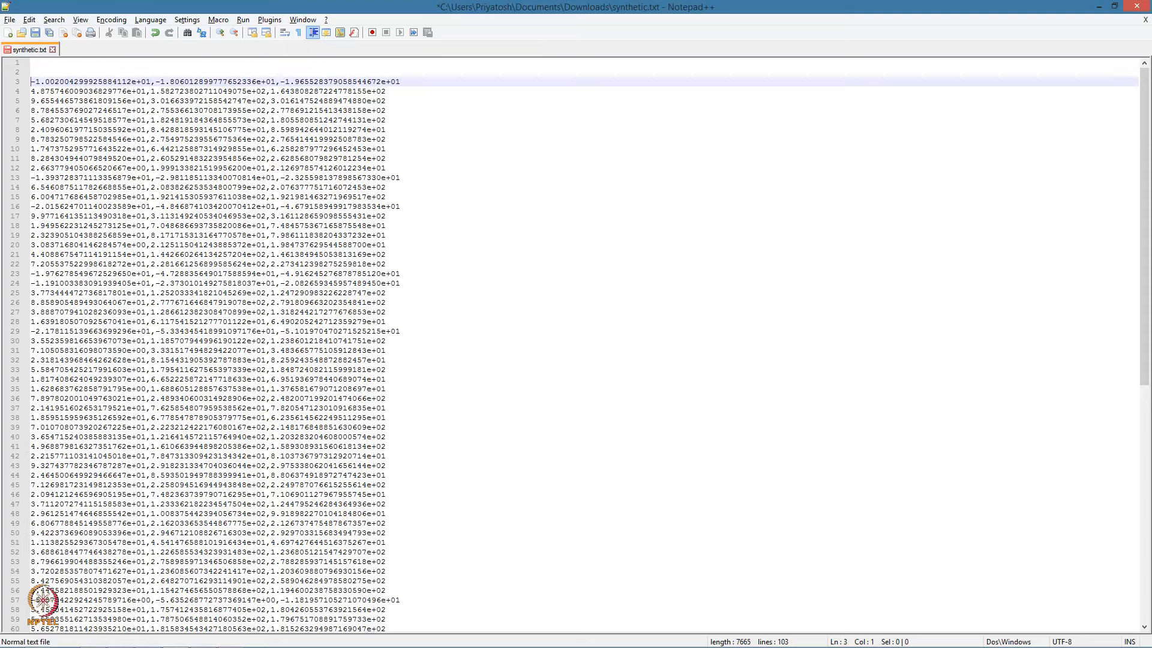
key("Up")
key("Up")
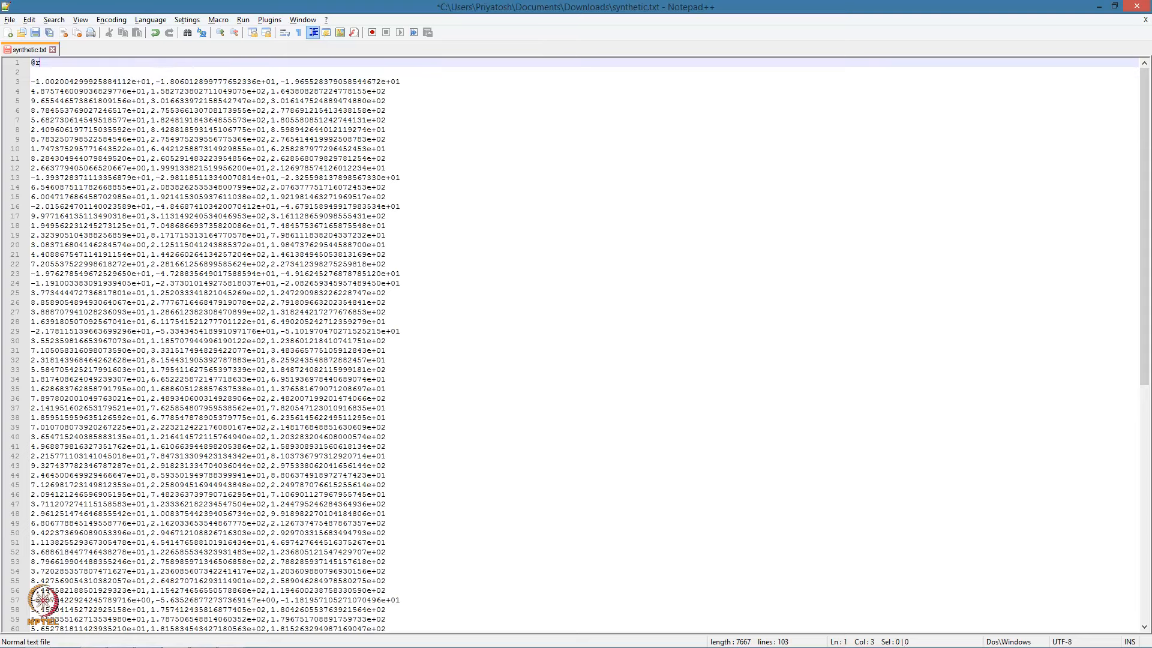
type("ion s")
type("ynthetic")
key("Return")
key("Return")
type("#")
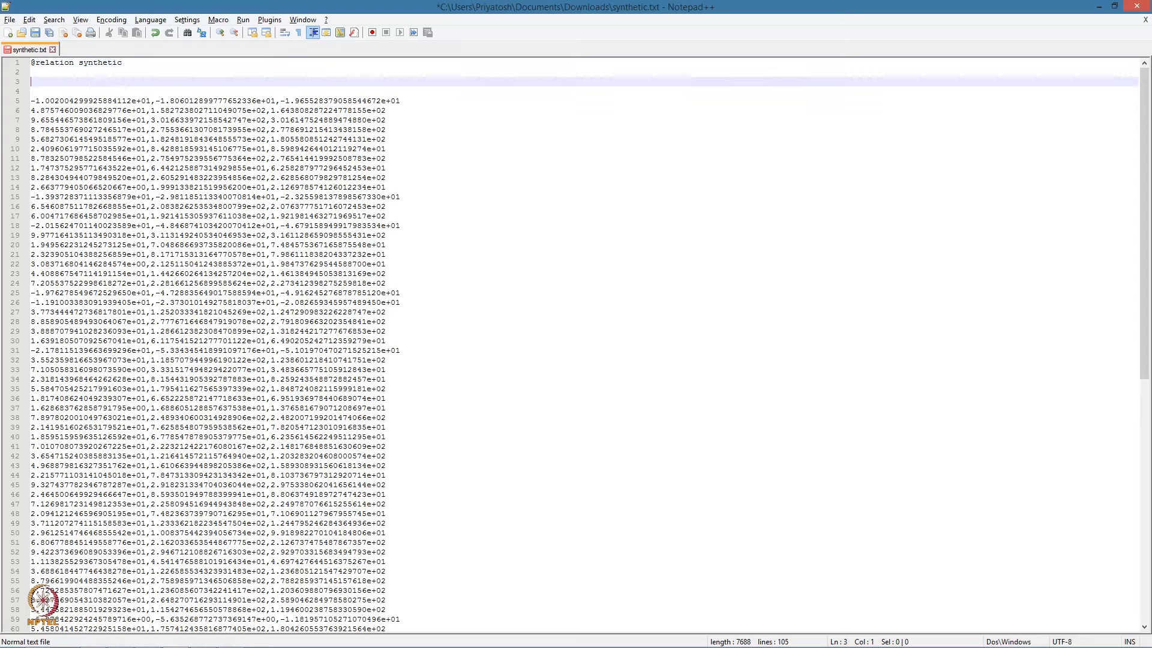
type("@")
type("tribute x numer")
type("ic")
key("Return")
type("@attribute y numeric")
key("Return")
type("@attribute z")
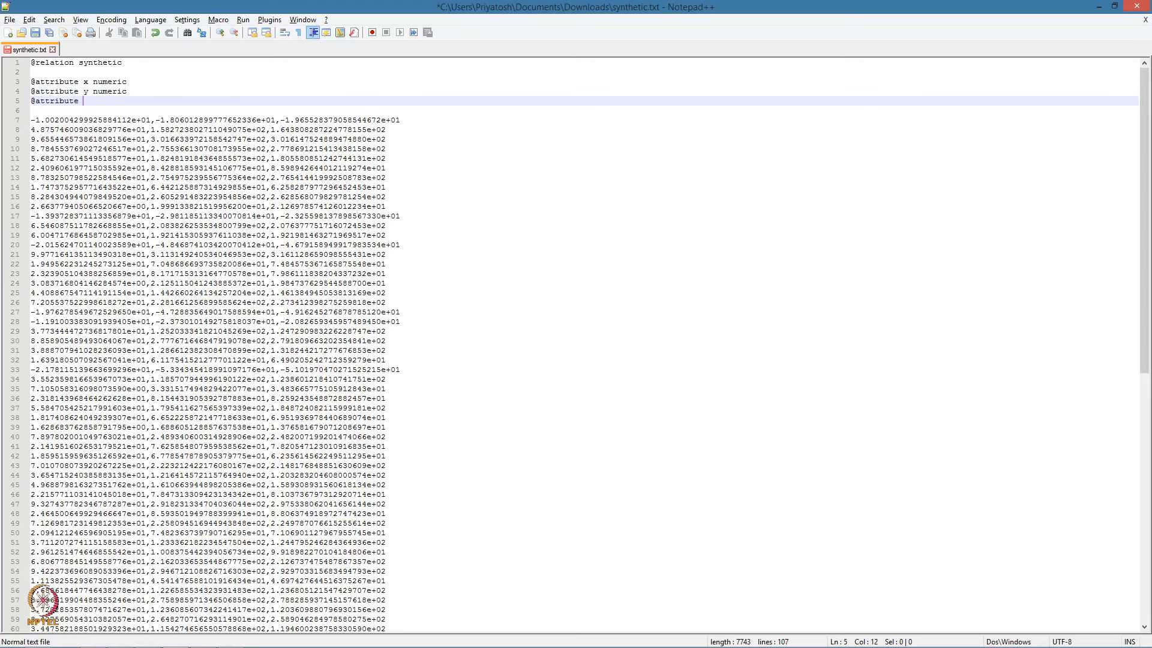
type(" numeric")
key("Return")
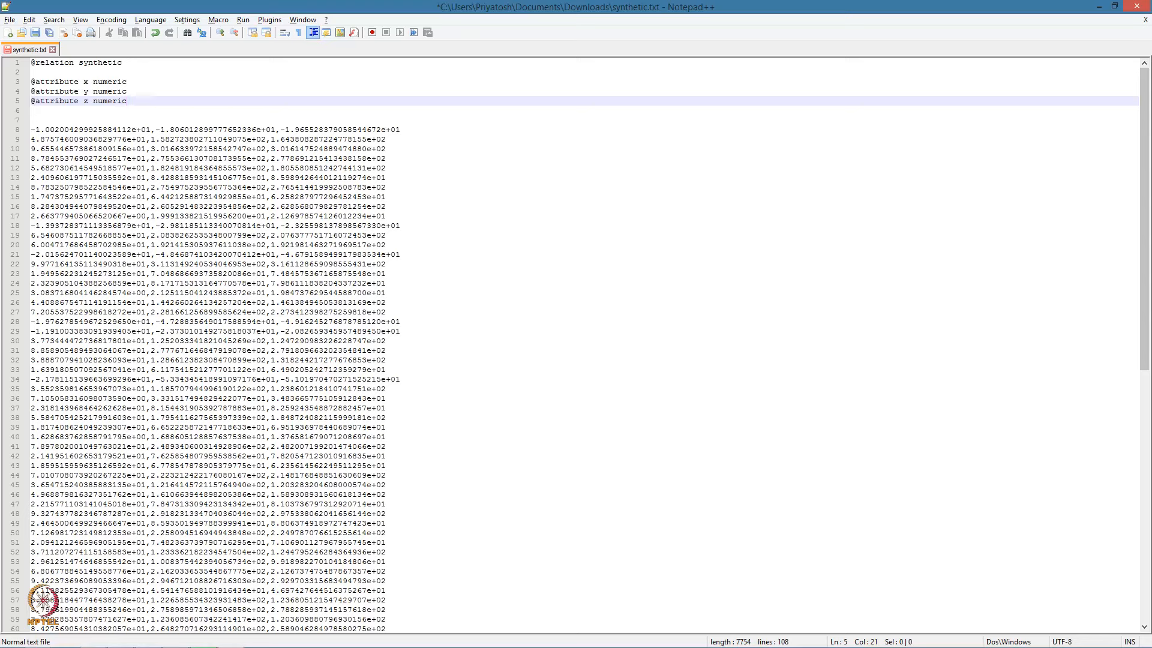
key("Return")
key("Return")
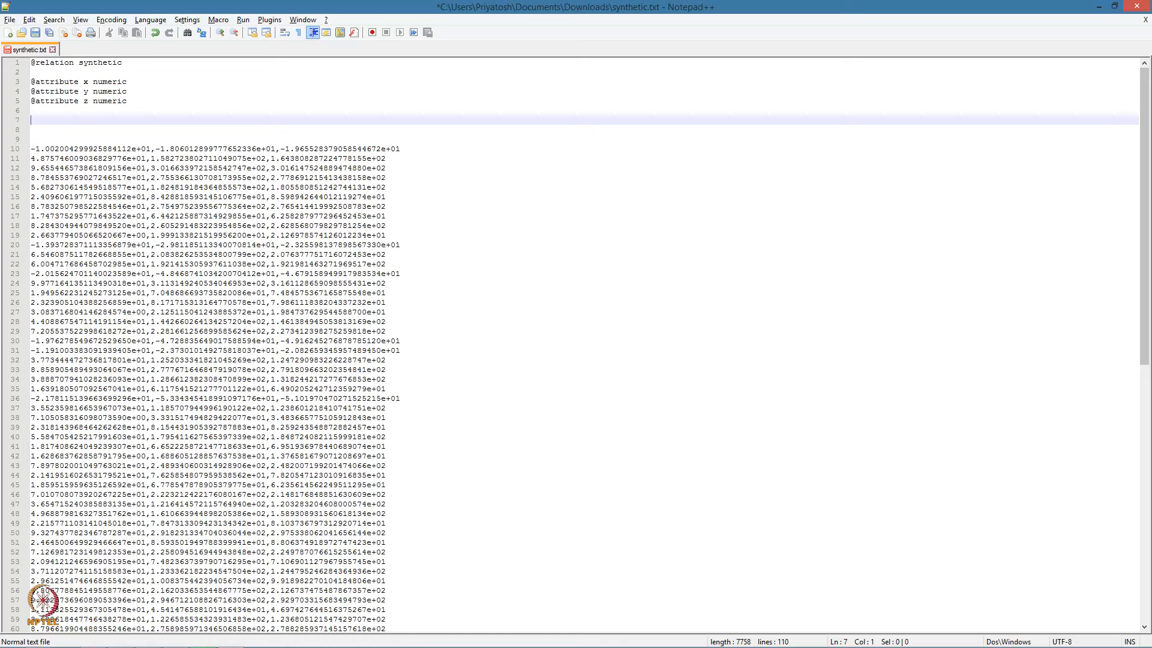
type("@data")
Save the file under the new name synthetic.arff.
key("alt+f")
key("a")
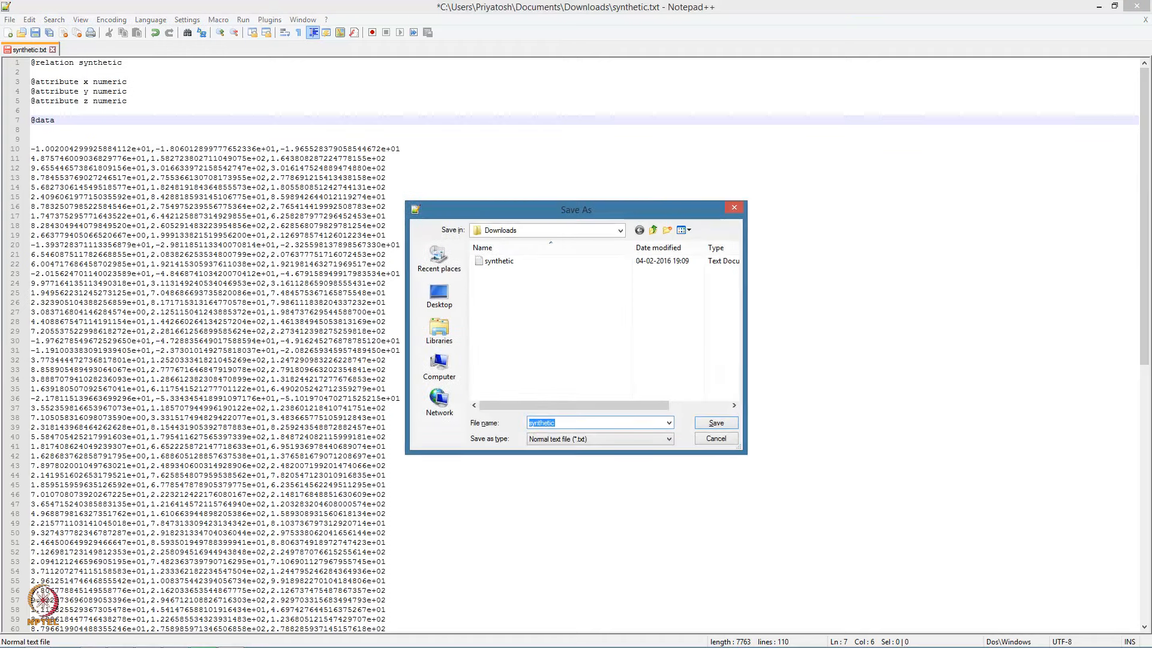
key("End")
type(".a")
key("Return")
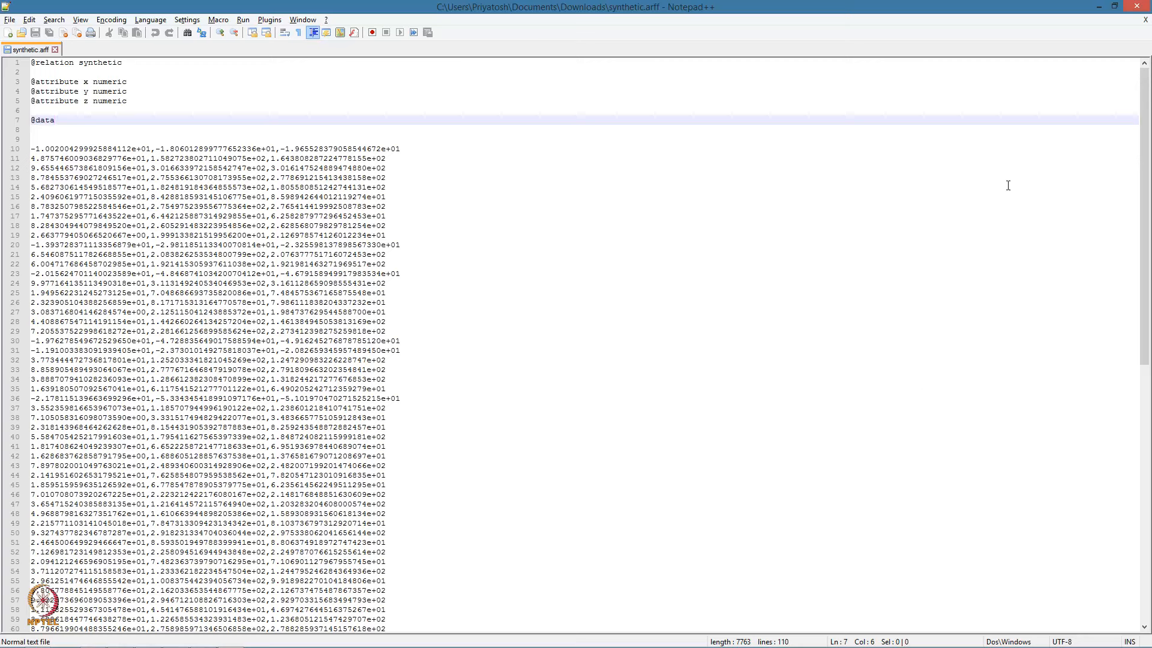
Launch the Weka Explorer from the GUI Chooser and maximize it.
left_click(1099, 9)
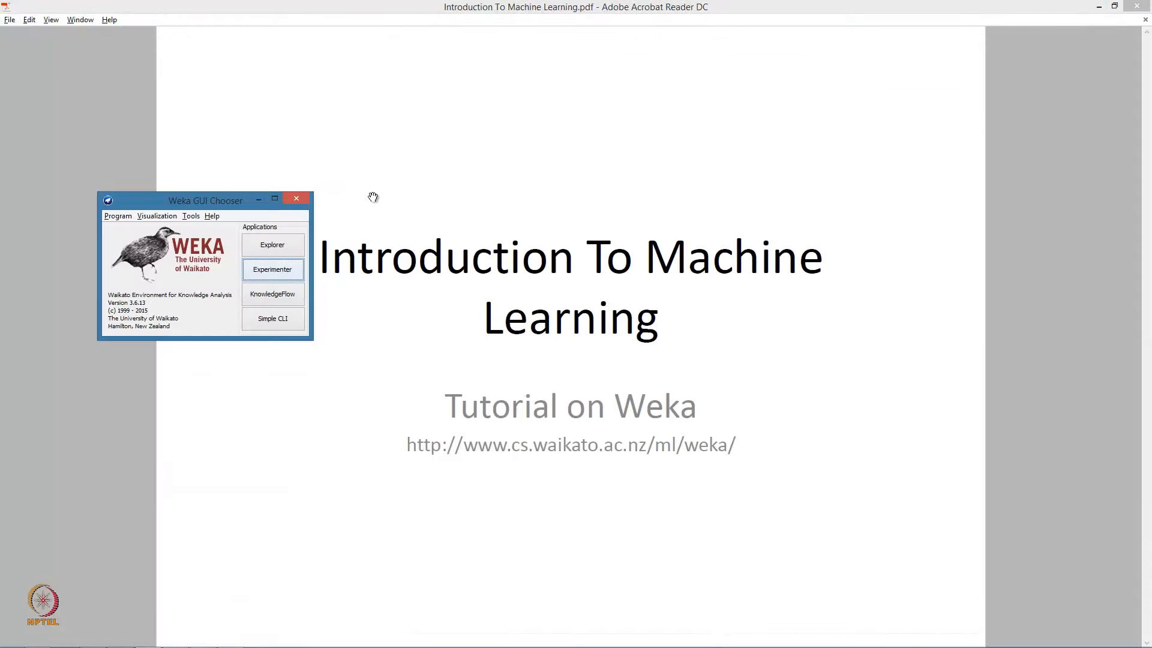
left_click_drag(207, 200, 200, 165)
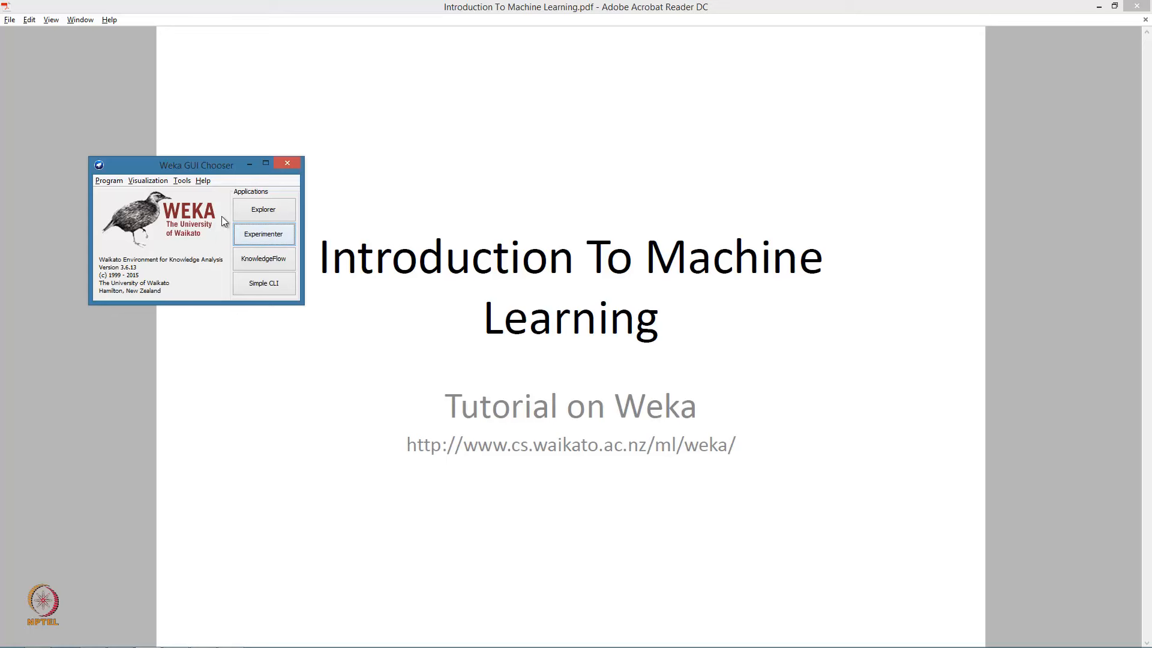
left_click(252, 214)
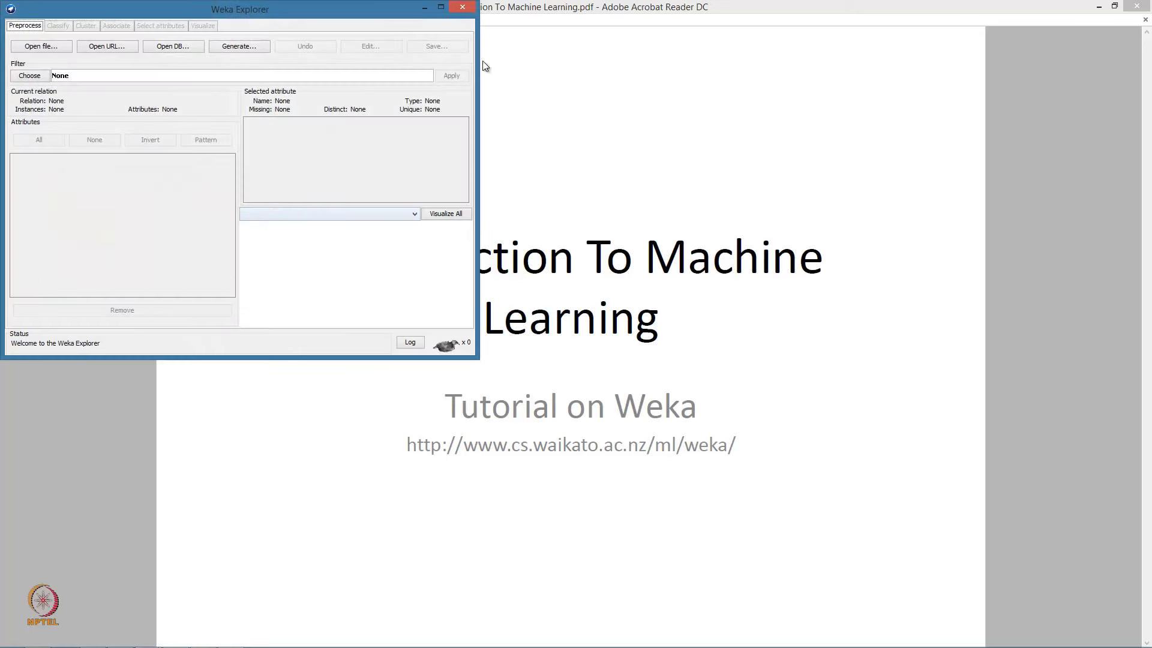
left_click(440, 8)
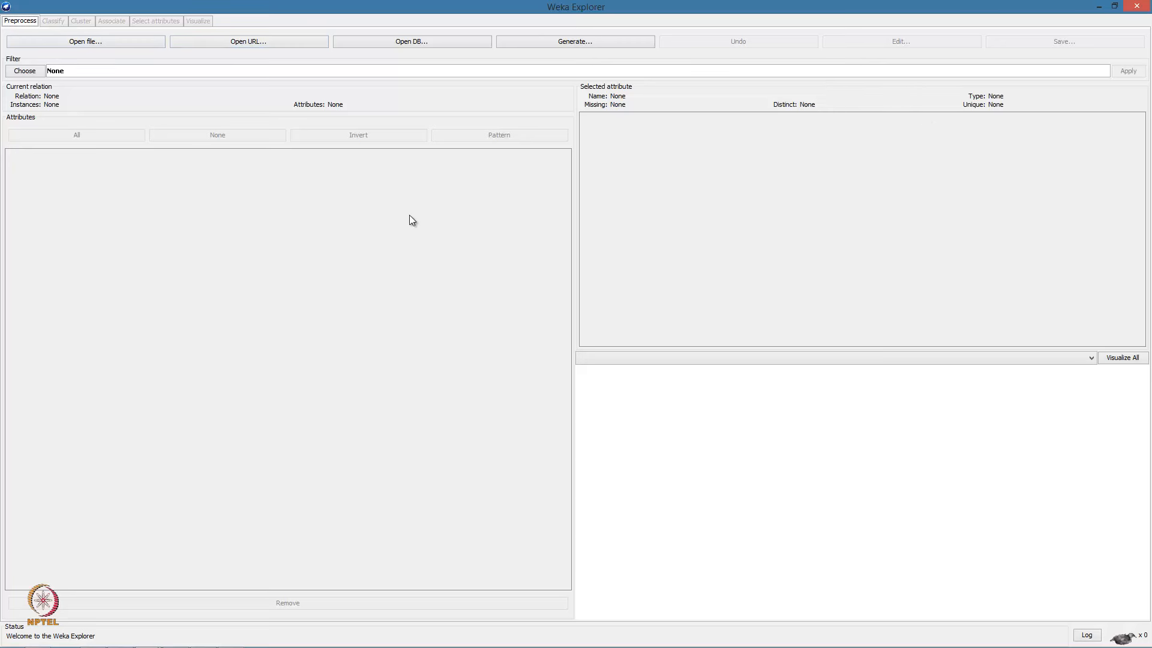
Load synthetic.arff from the Downloads folder, showing 100 instances with attributes x, y and z.
left_click(86, 41)
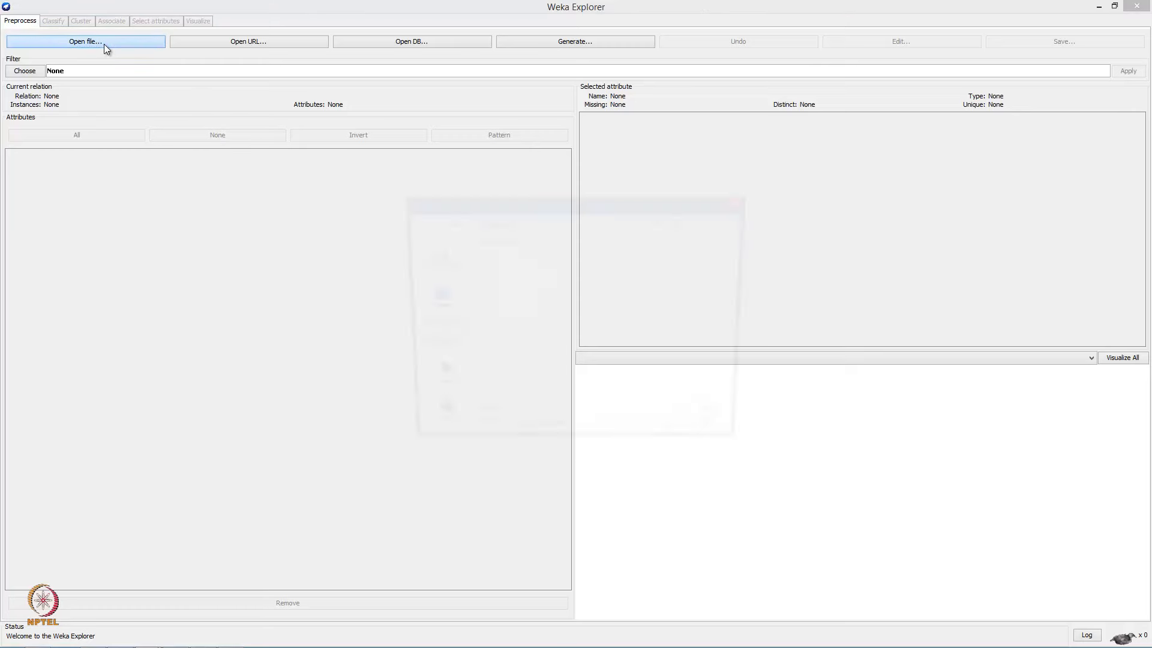
double_click(498, 241)
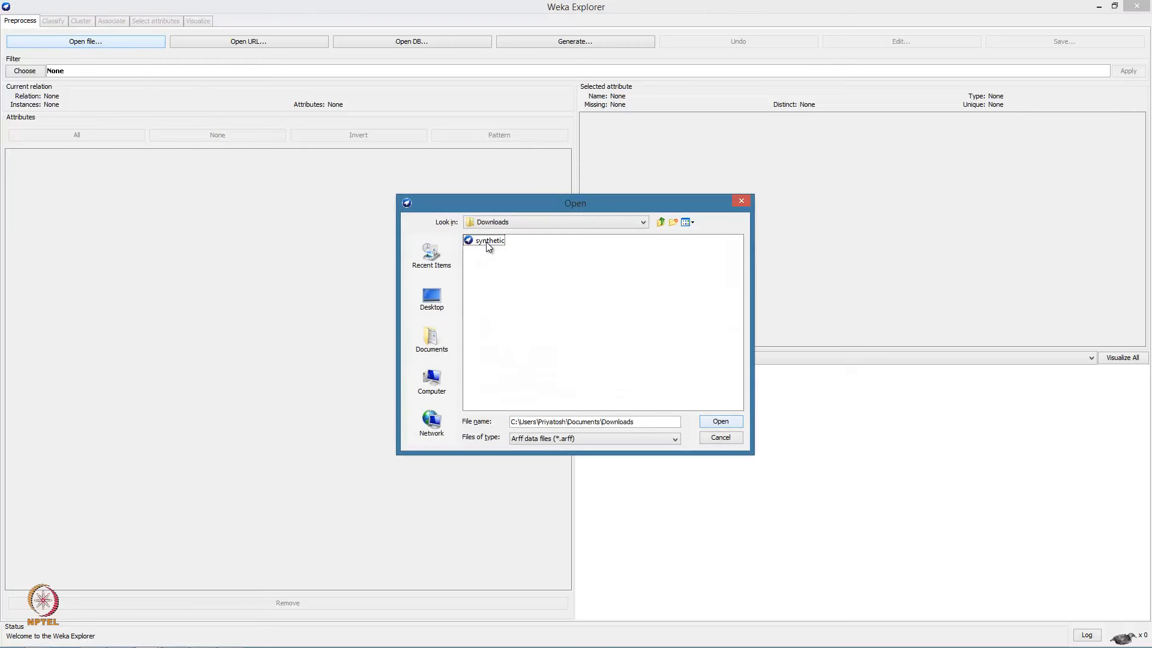
left_click(491, 241)
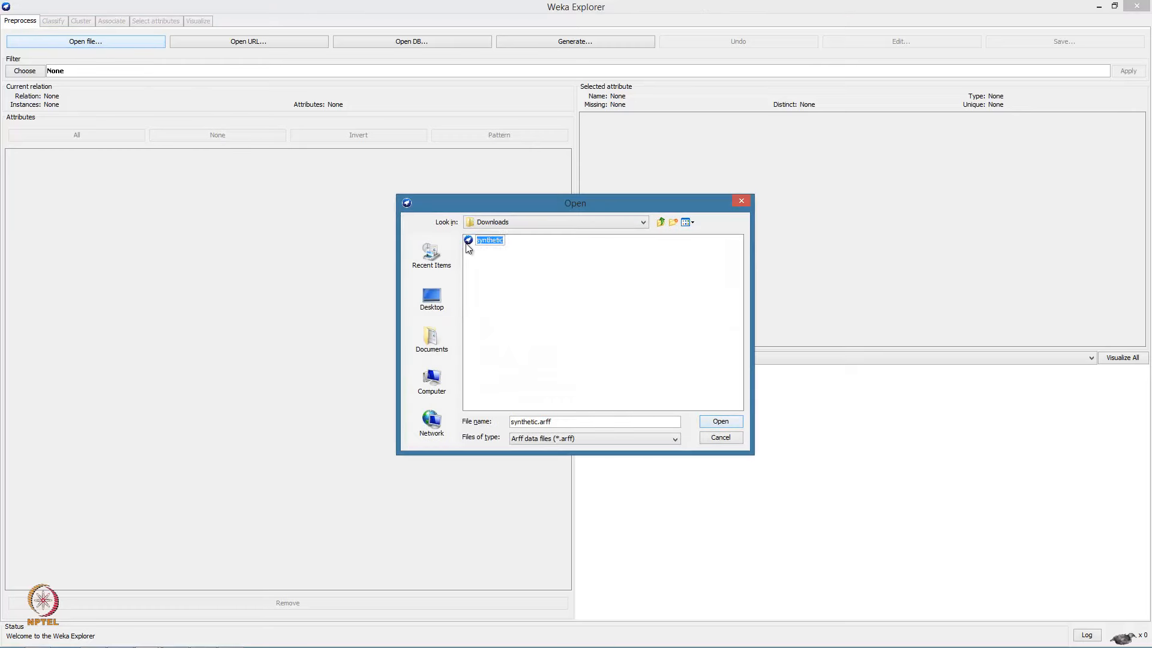
left_click(481, 243)
left_click(713, 424)
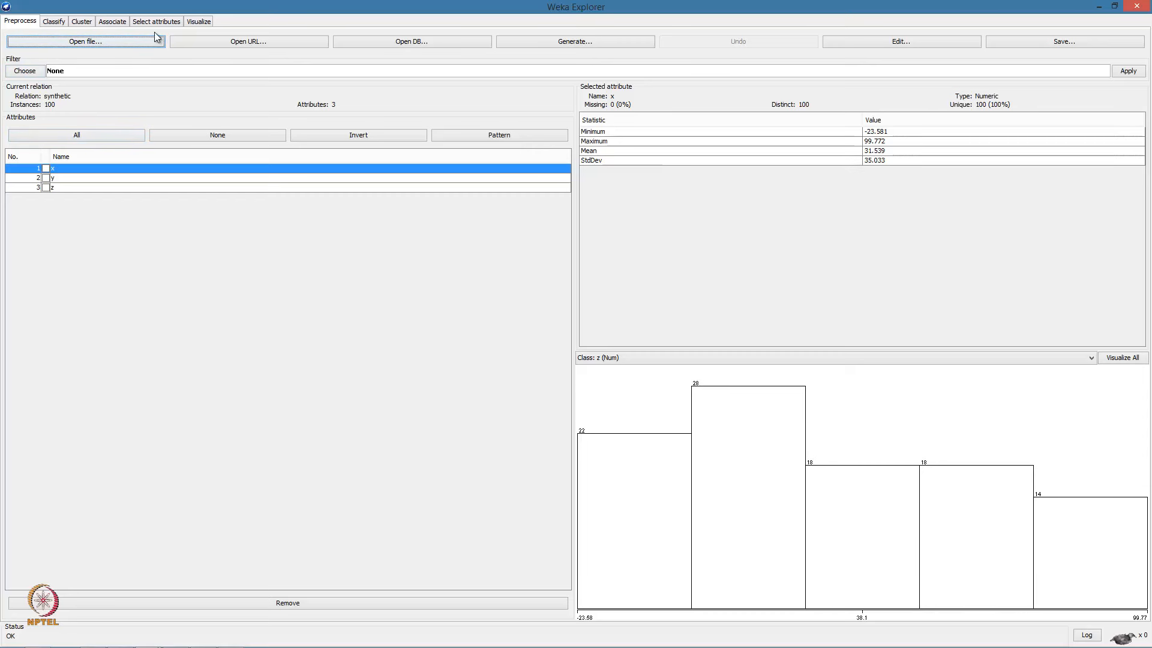
left_click(29, 26)
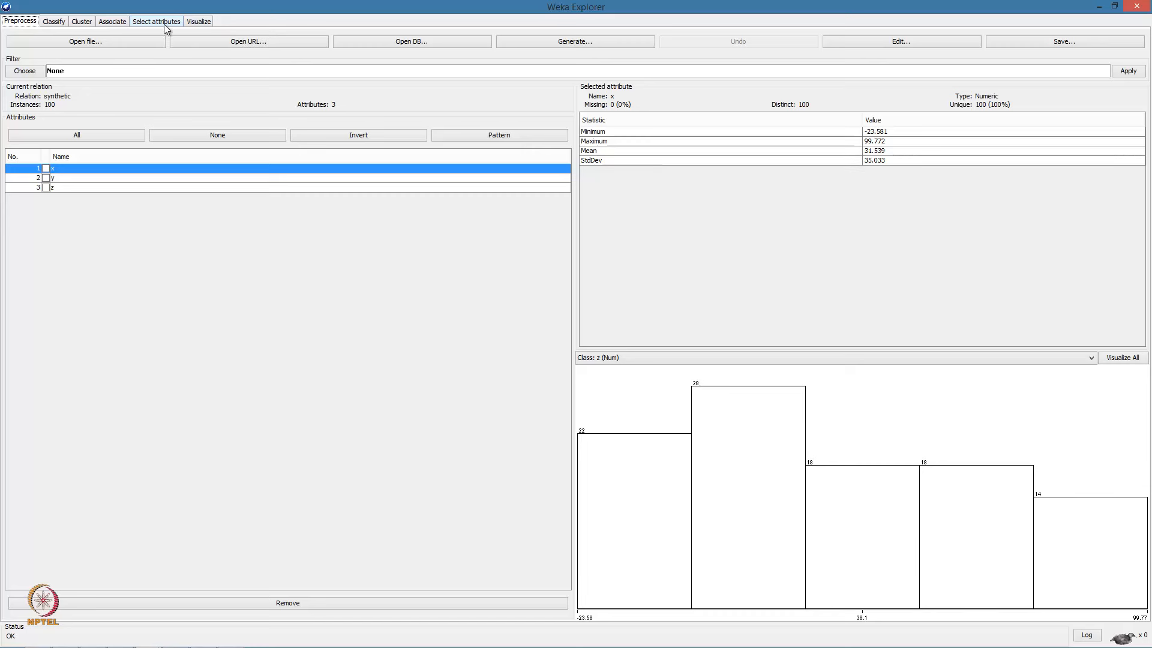
left_click(199, 22)
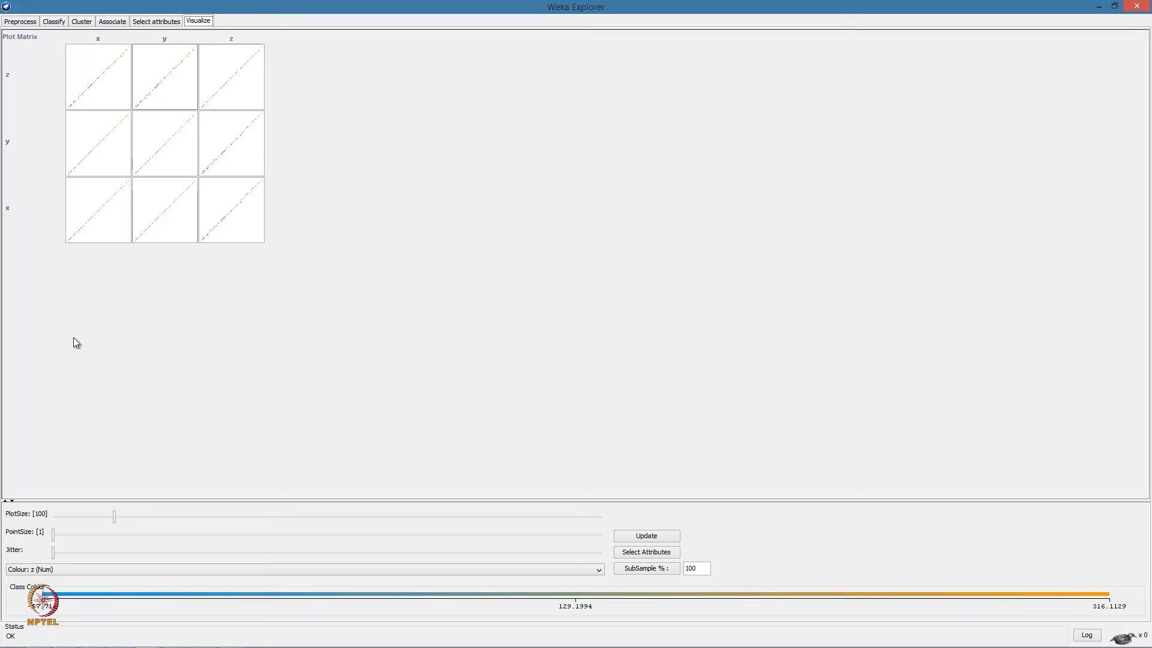
left_click(105, 163)
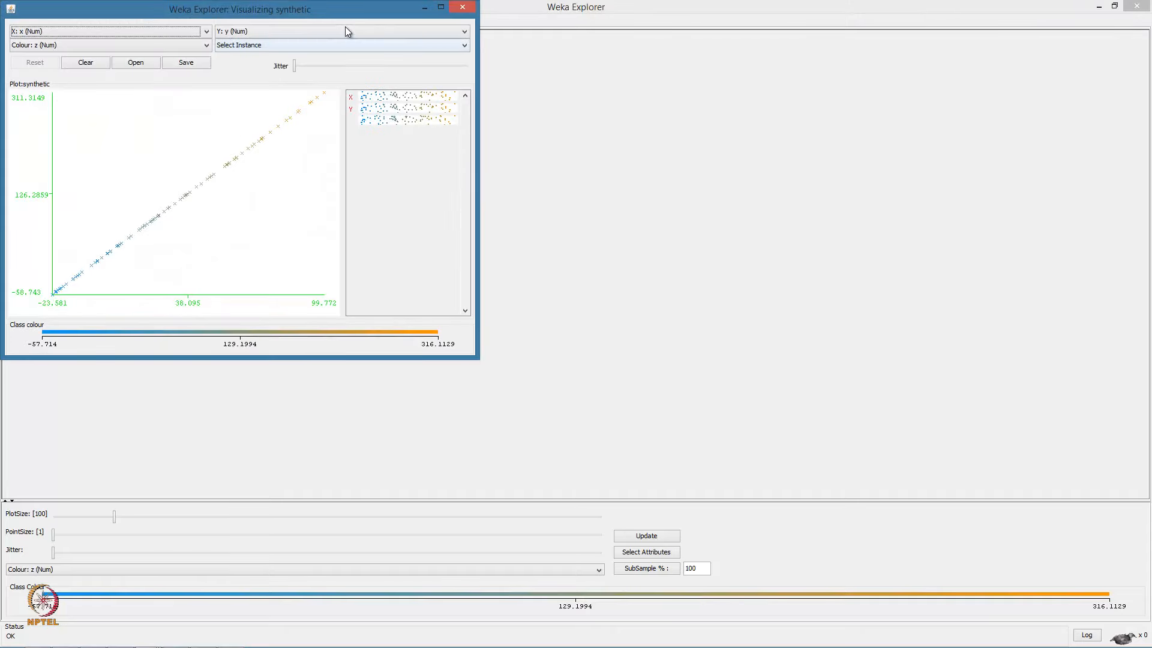
left_click(440, 8)
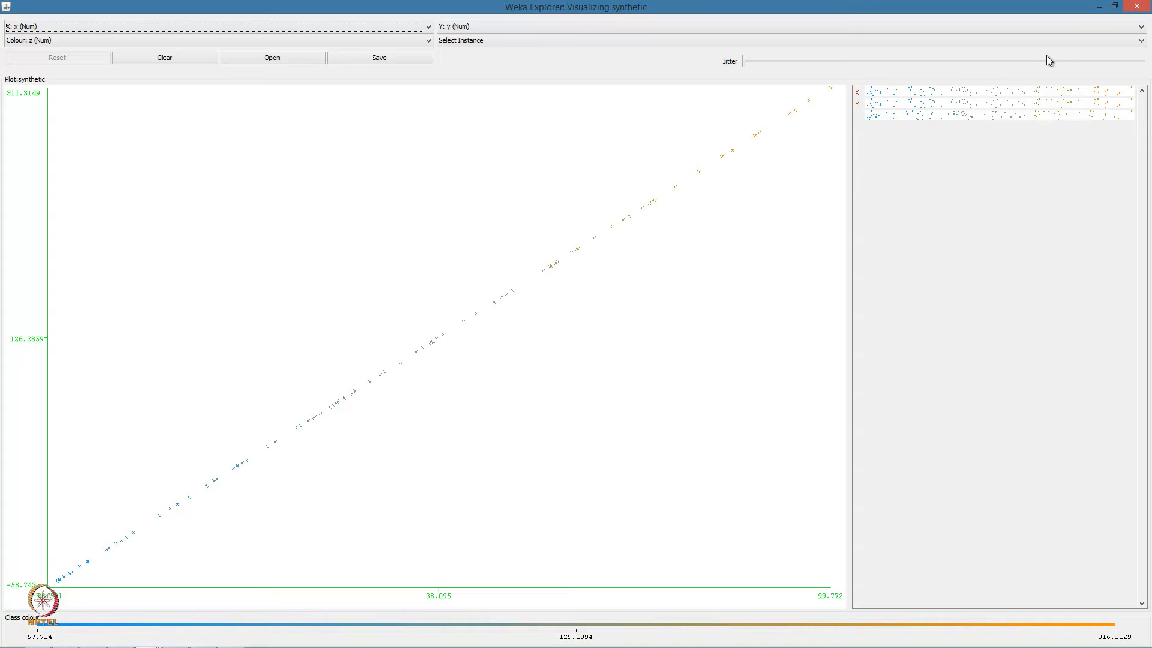
left_click(1138, 7)
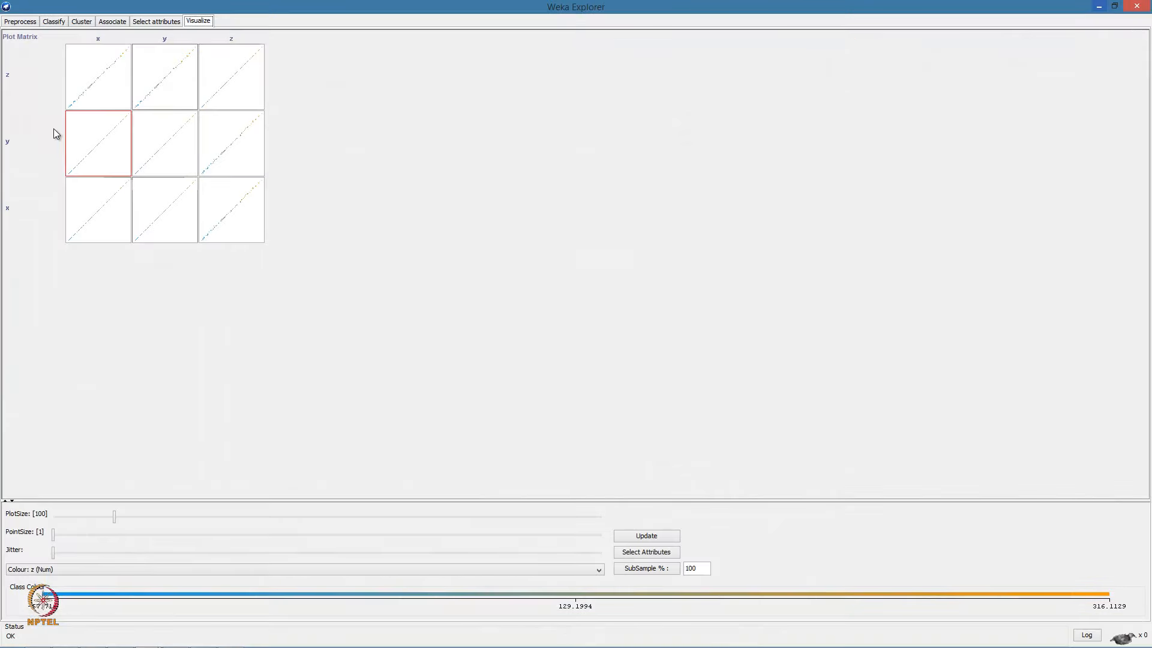
left_click(103, 90)
left_click(442, 8)
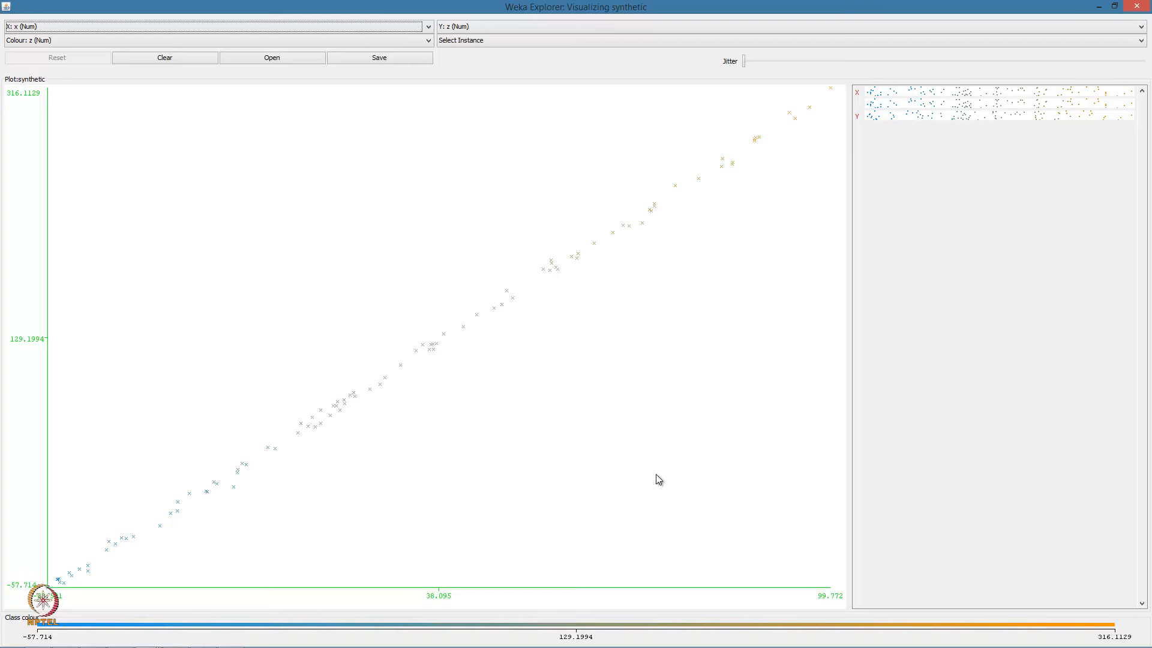
left_click(1135, 6)
left_click(25, 21)
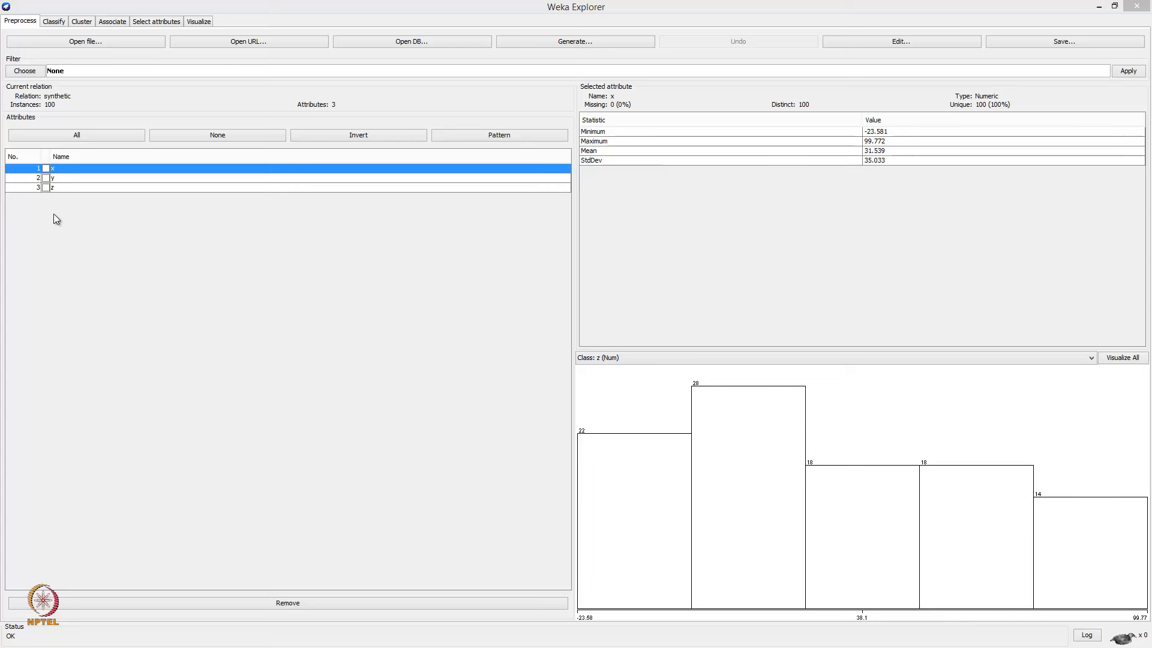
Remove attribute z, leaving only x and y in the dataset.
left_click(45, 187)
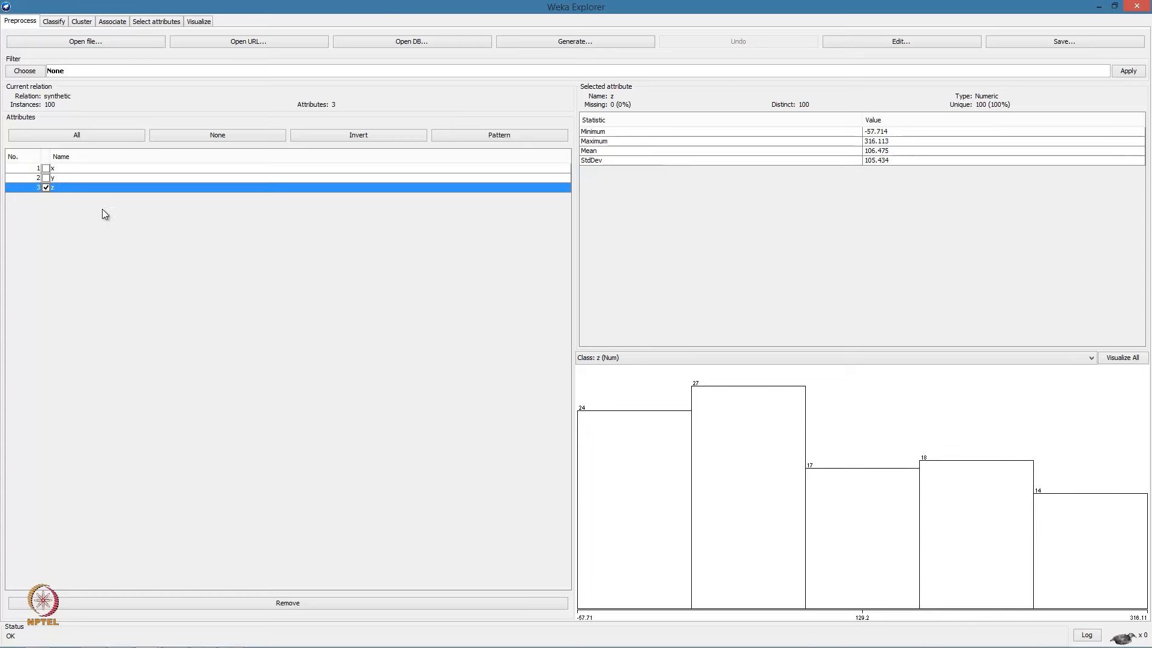
left_click(284, 603)
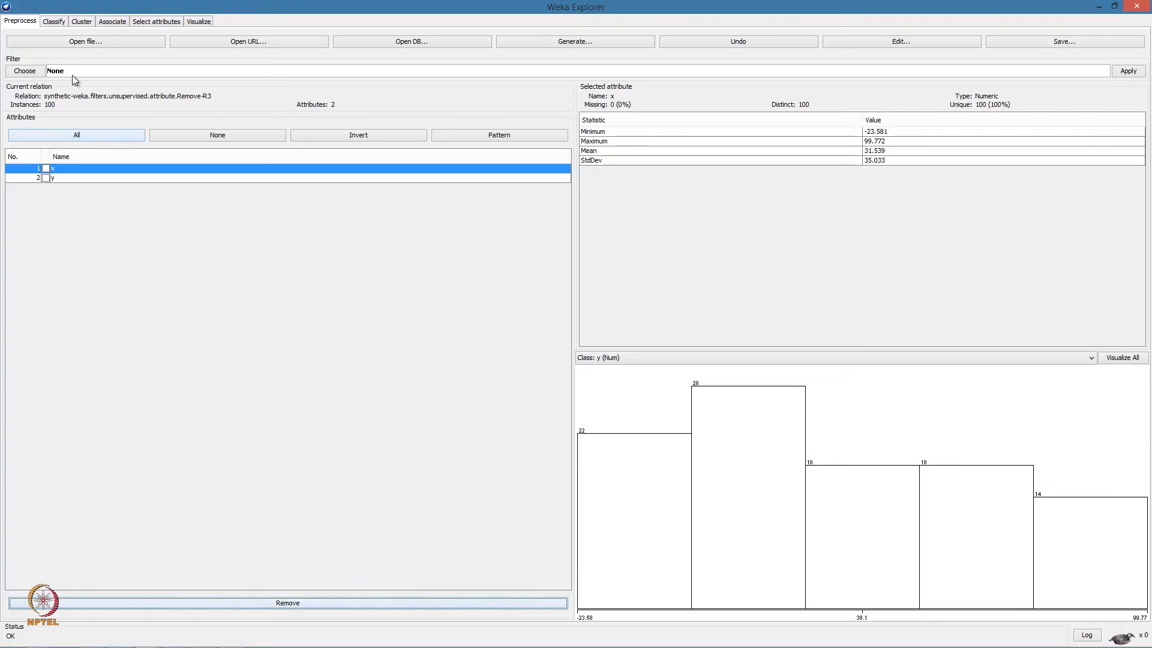
In the Classify tab, choose functions > LinearRegression as the classifier.
left_click(49, 25)
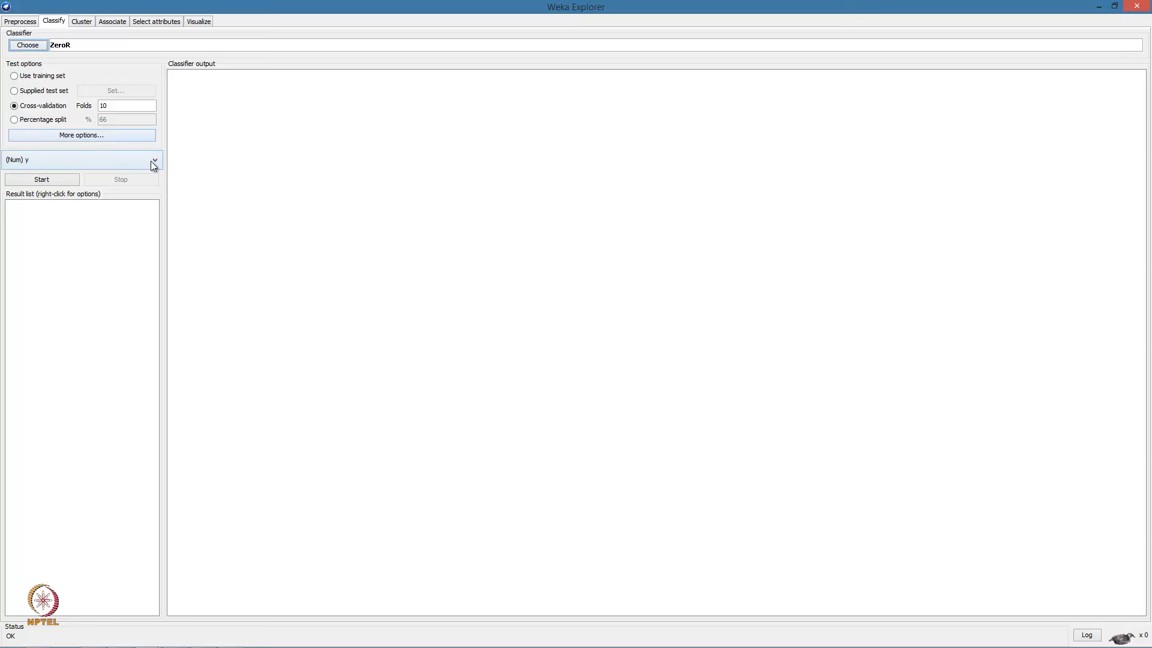
left_click(31, 48)
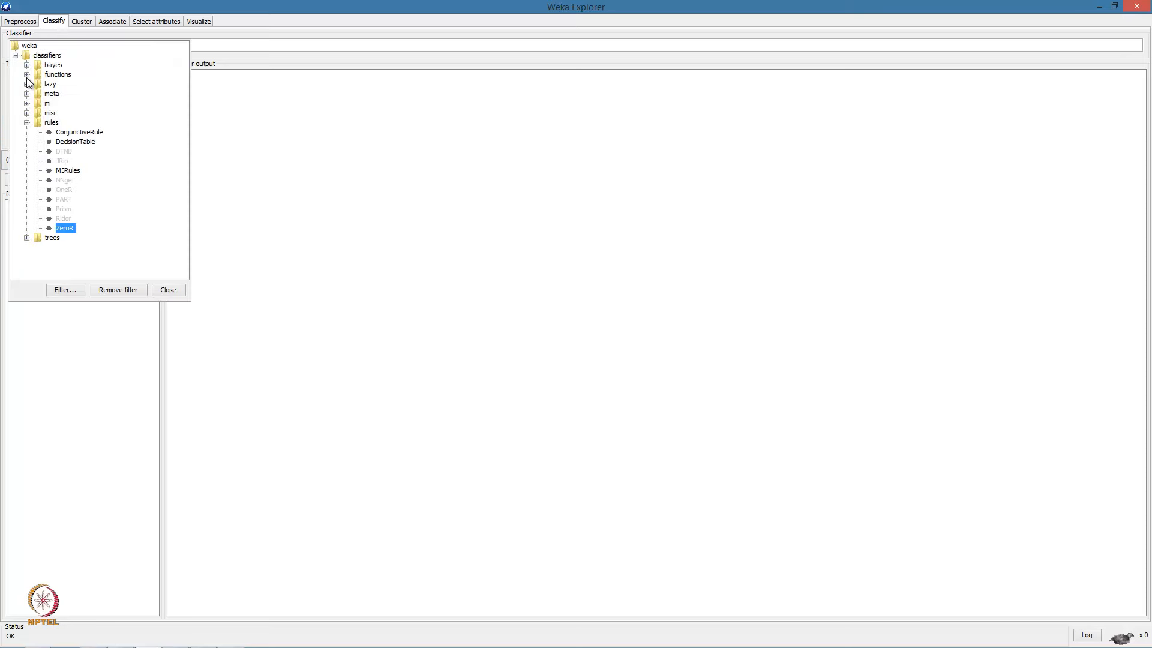
left_click(27, 75)
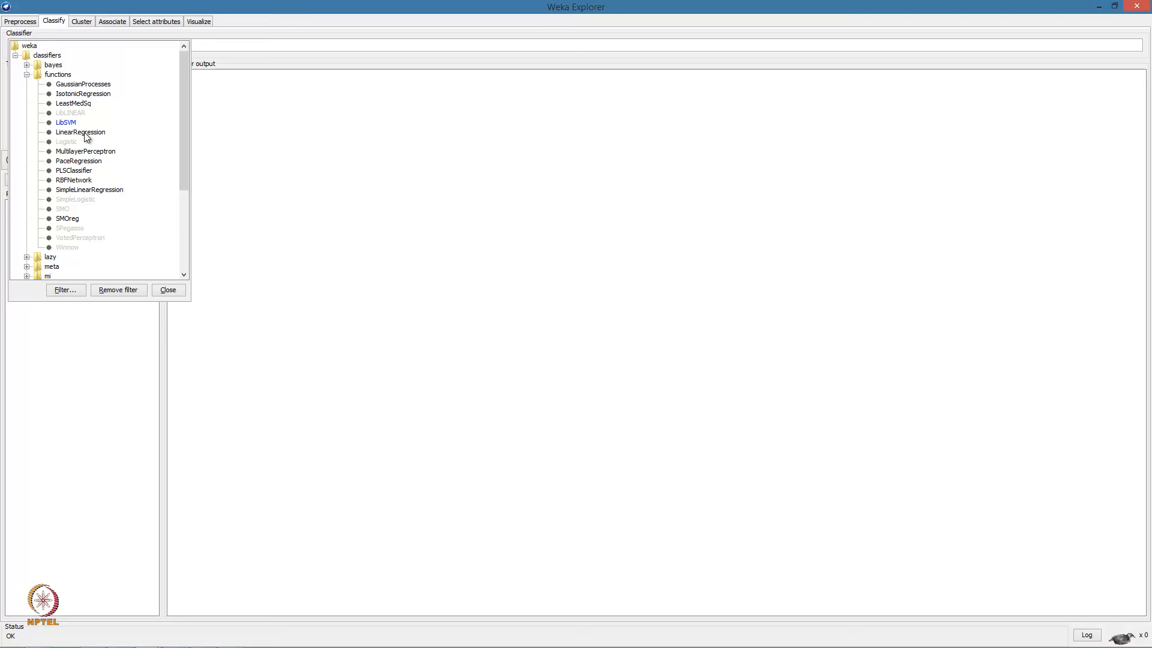
mouse_move(80, 133)
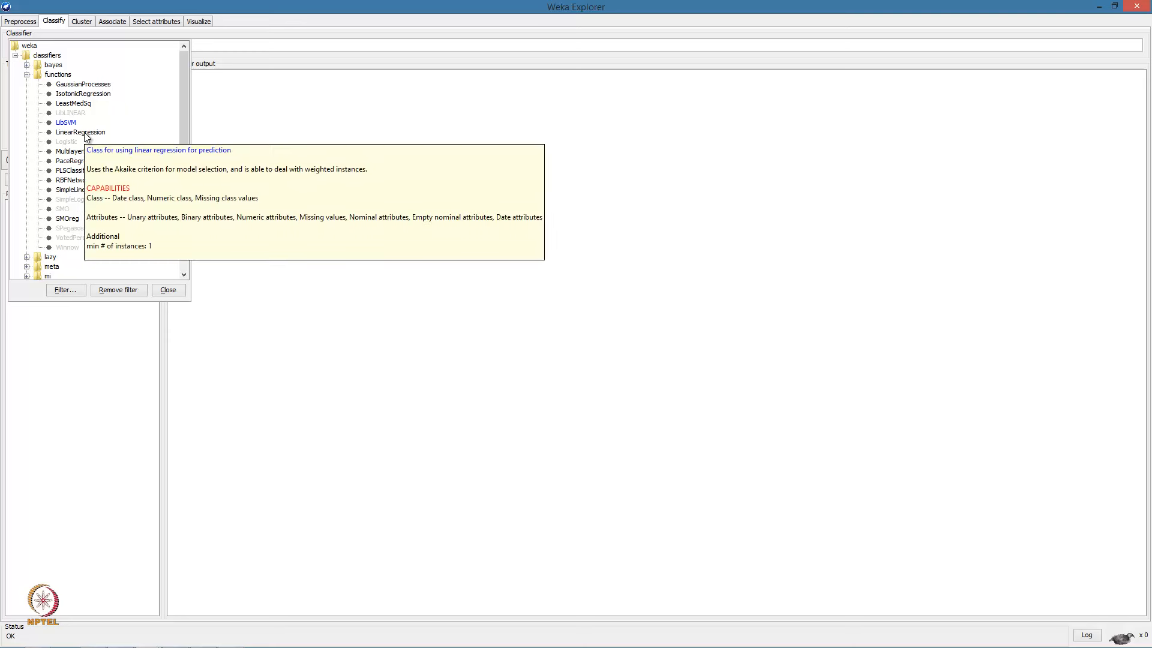
left_click(85, 132)
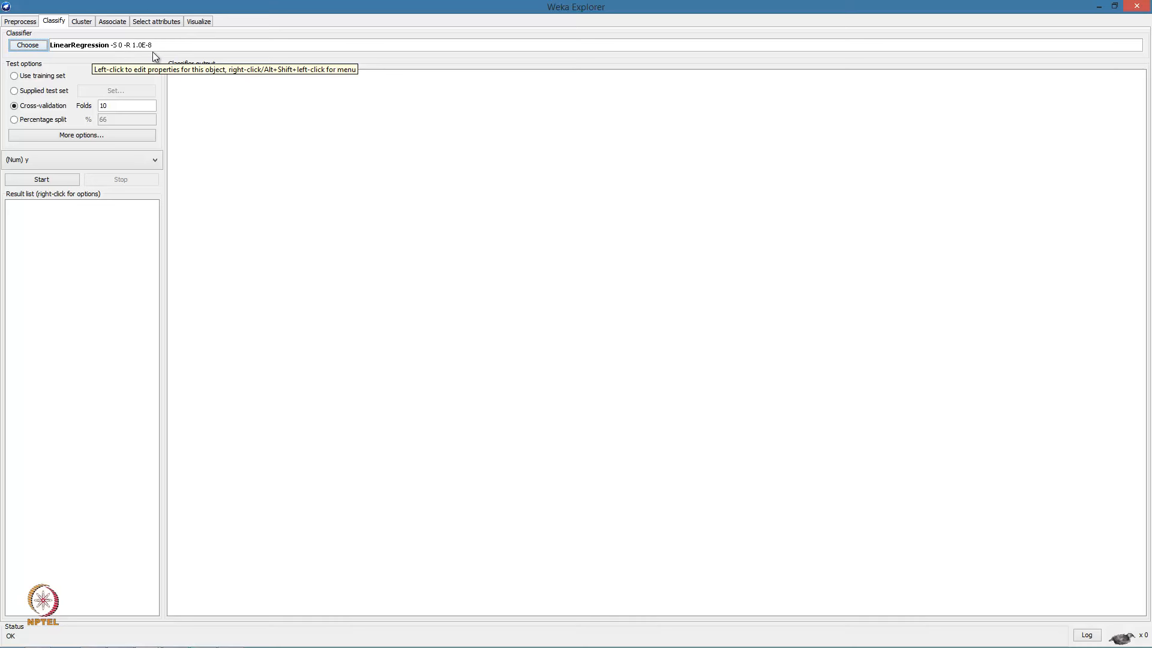
Set LinearRegression to no attribute selection, eliminateColinearAttributes False and ridge 0.
left_click(201, 45)
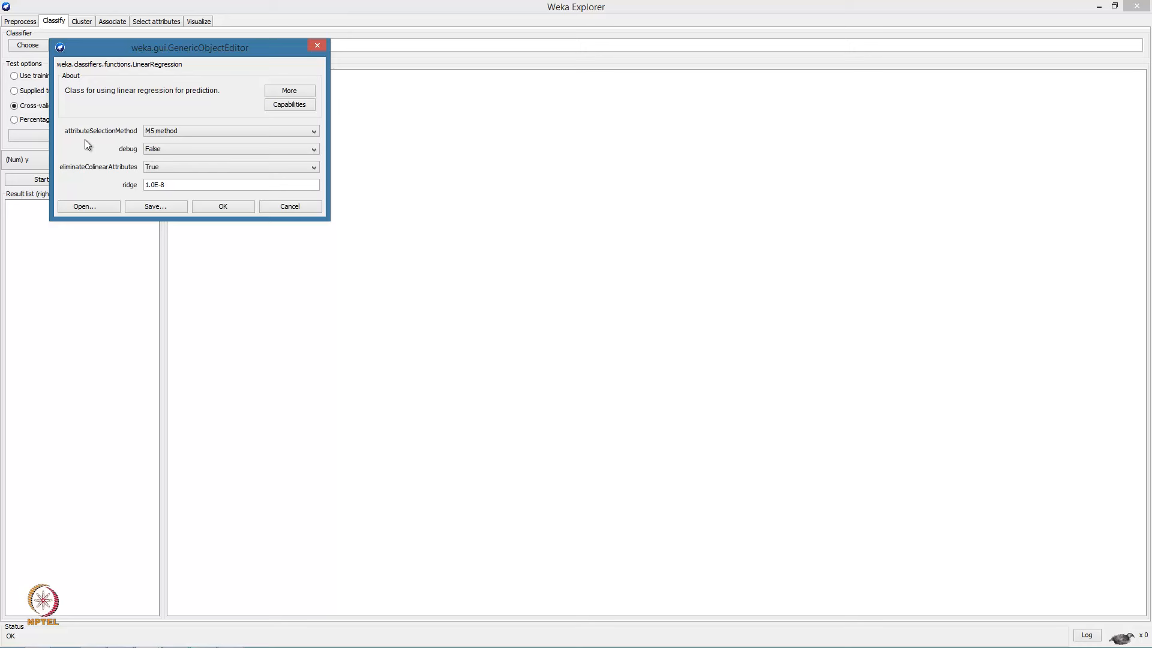
left_click(166, 130)
left_click(183, 142)
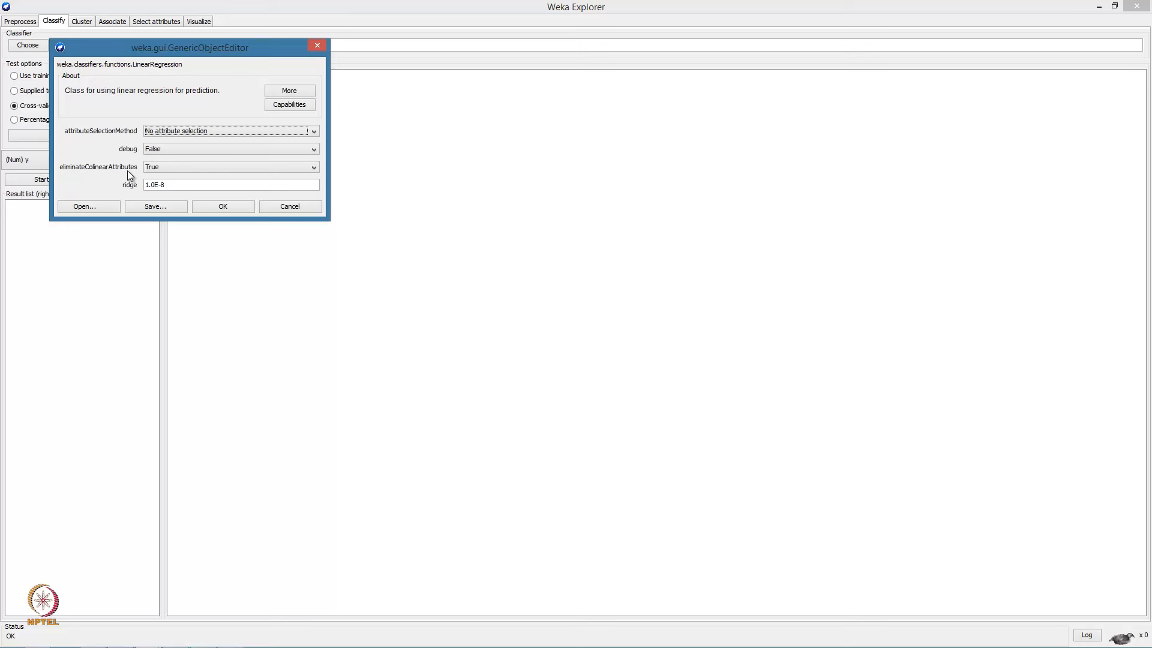
key("Tab")
left_click(186, 169)
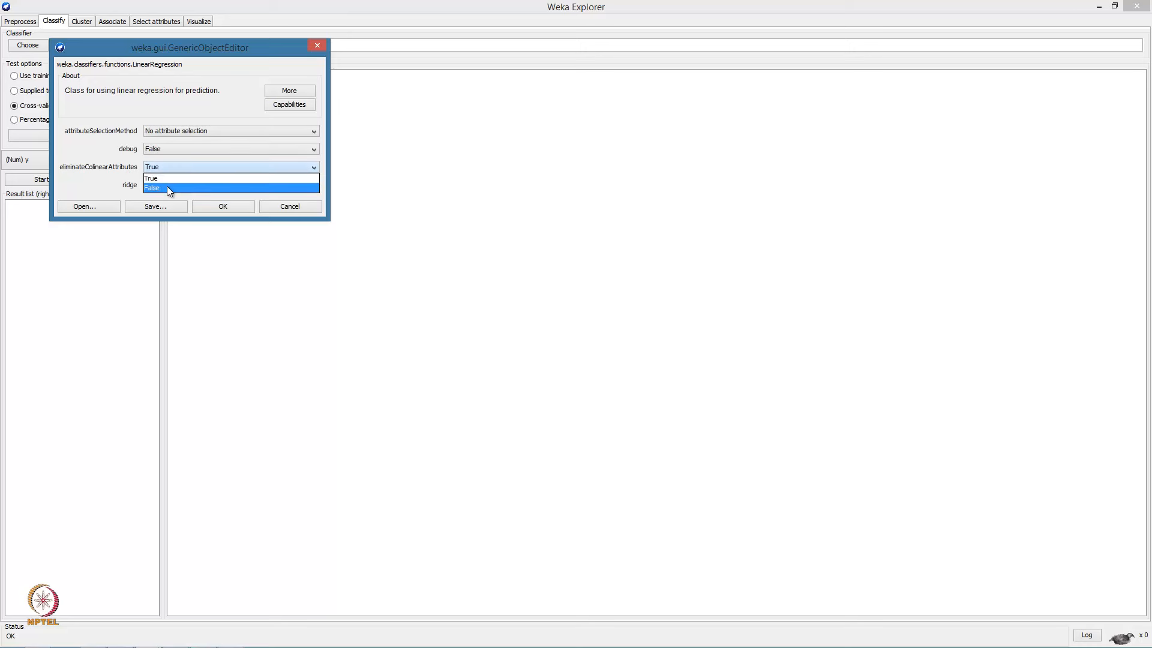
left_click(167, 186)
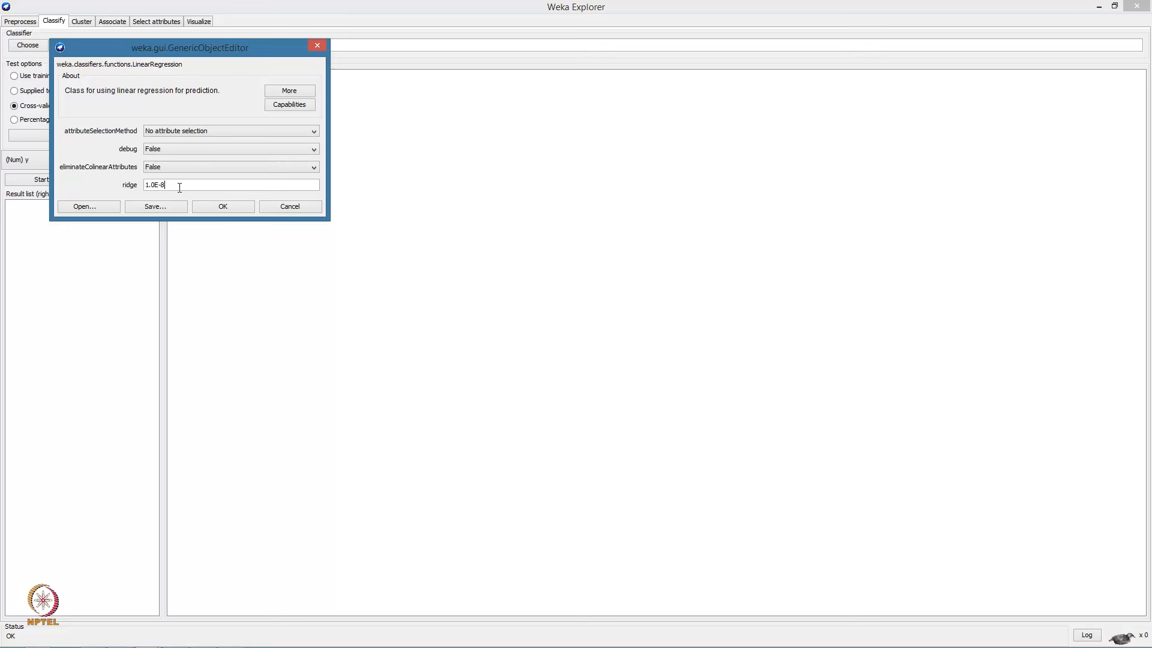
left_click_drag(179, 187, 126, 188)
left_click(224, 206)
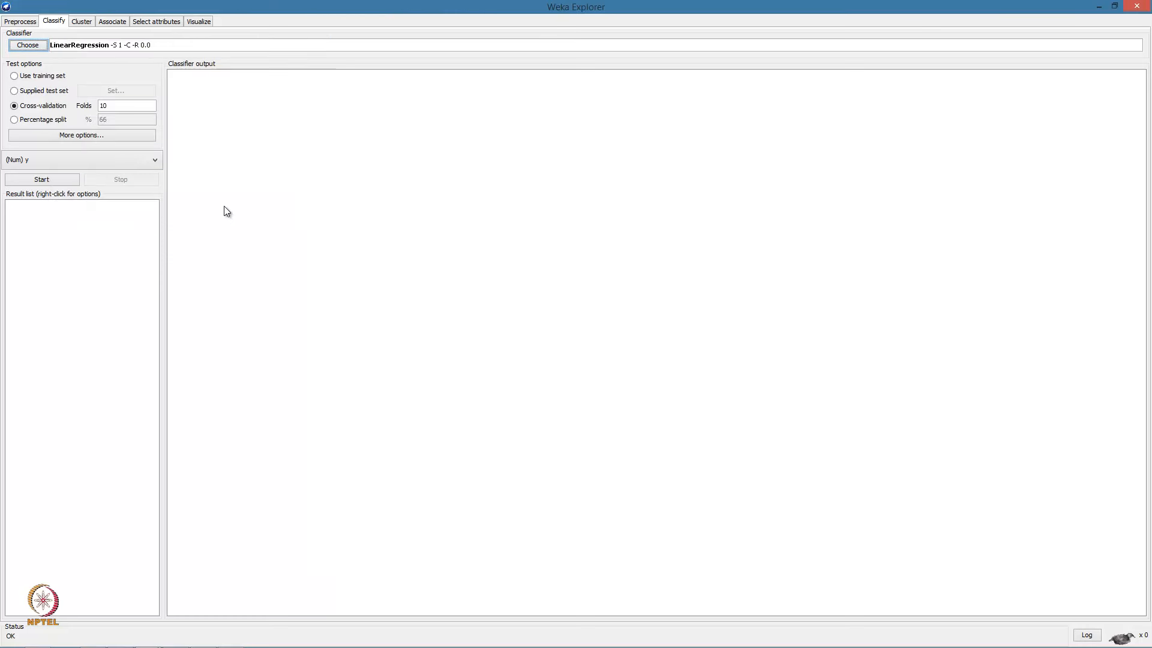
key("Tab")
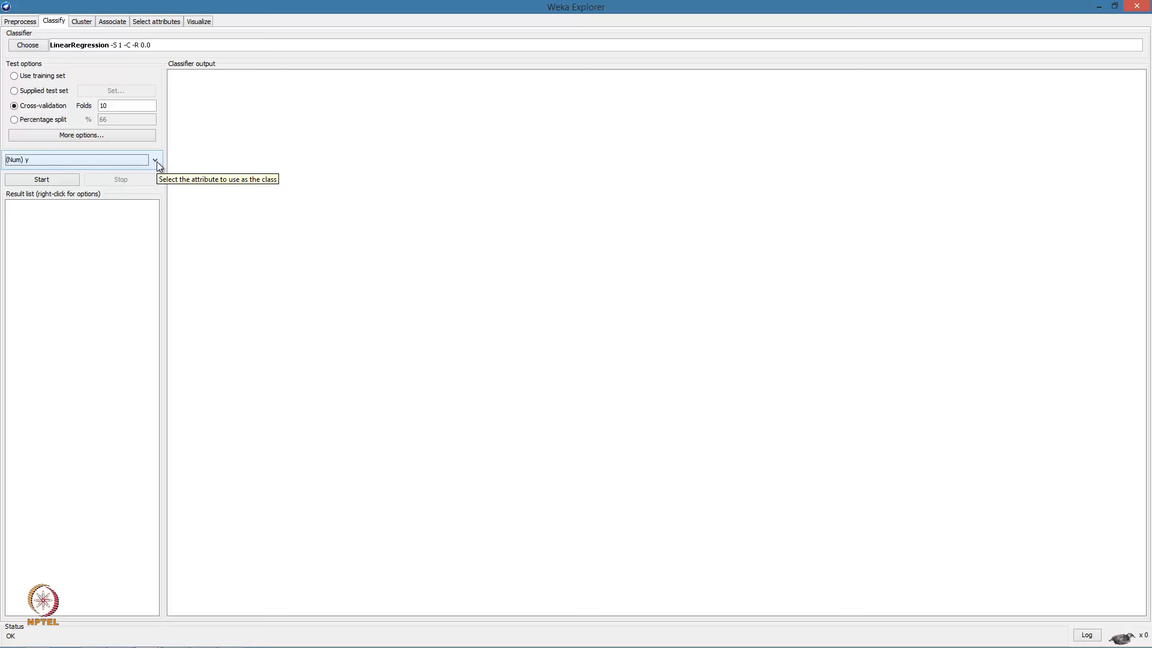
Run cross-validated LinearRegression with y as class, recovering y = 3x + 12 with correlation 1.
left_click(157, 161)
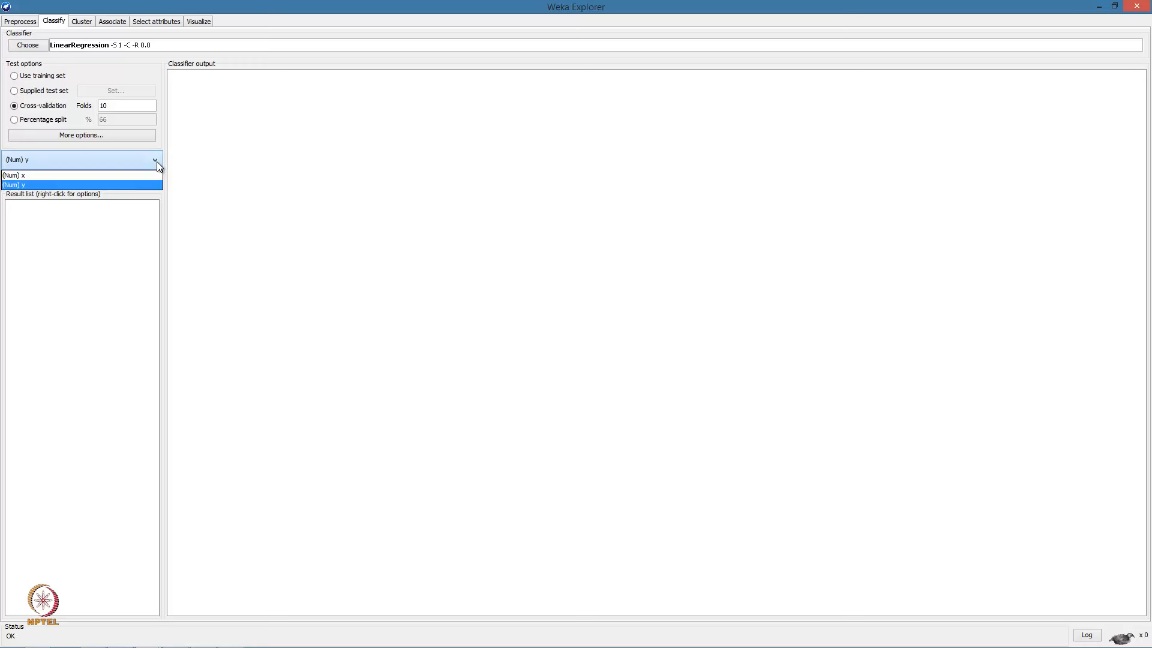
left_click(64, 183)
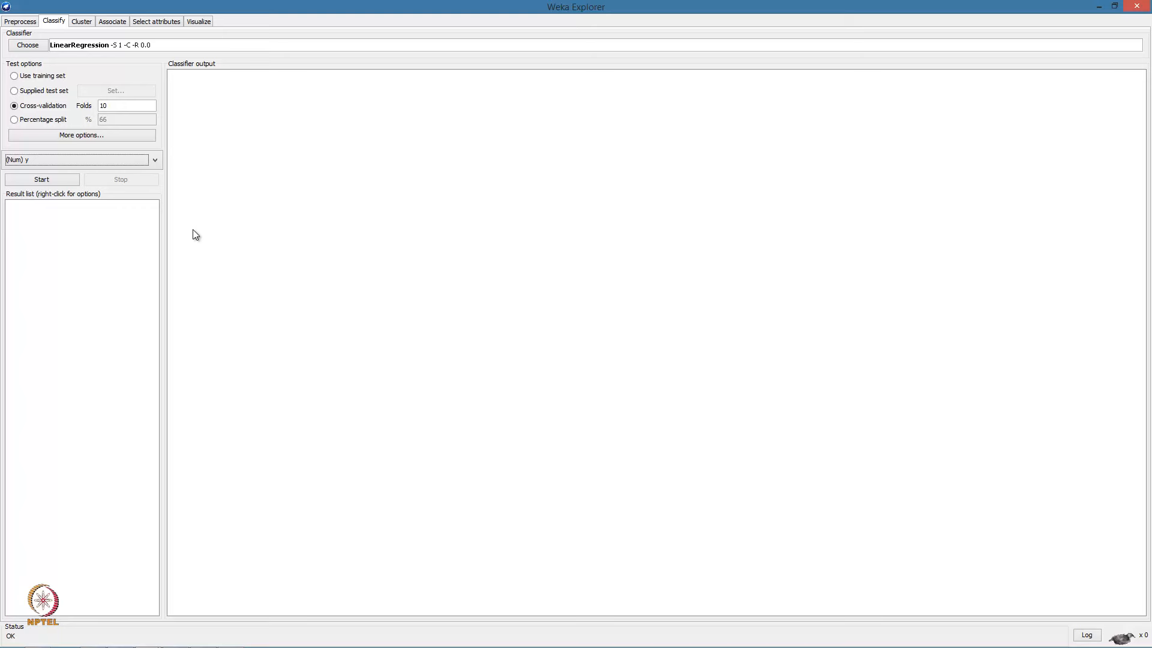
left_click(60, 180)
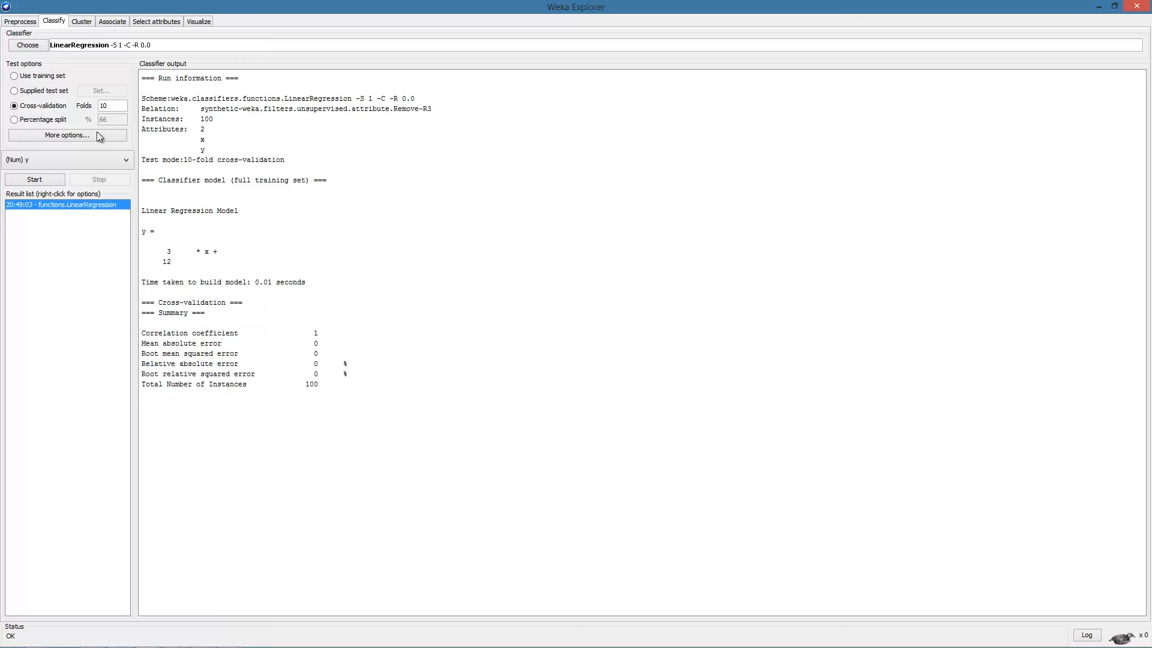
Undo the removal of z and remove y instead, leaving x and z in the data.
left_click(24, 22)
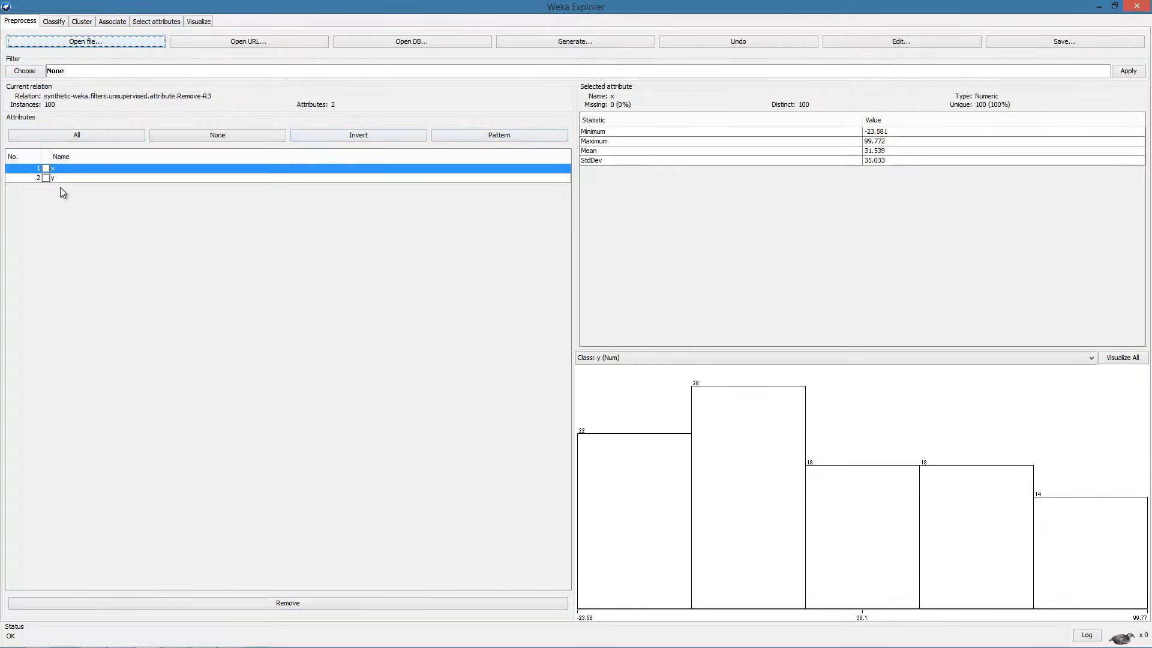
left_click(745, 43)
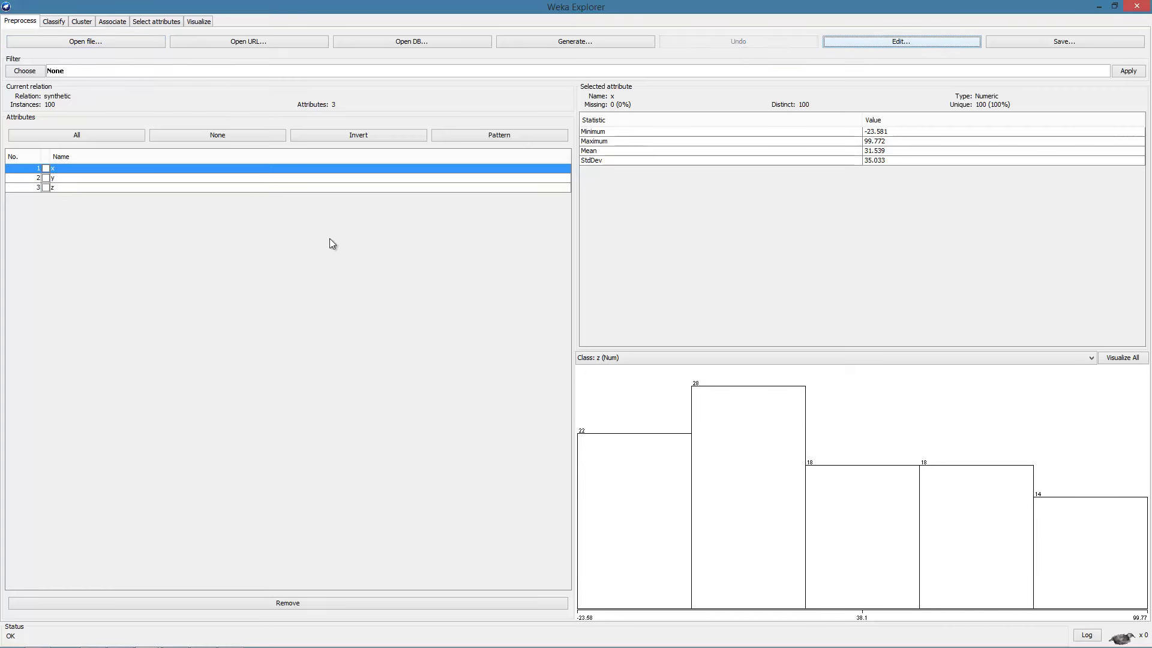
left_click(46, 179)
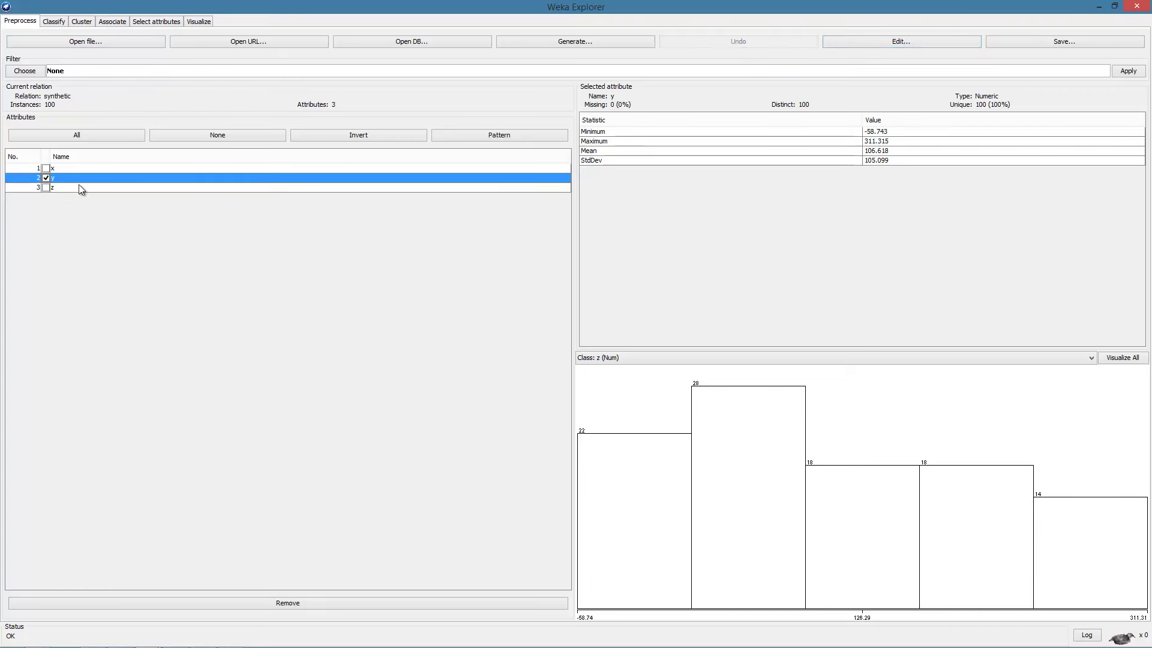
left_click(327, 604)
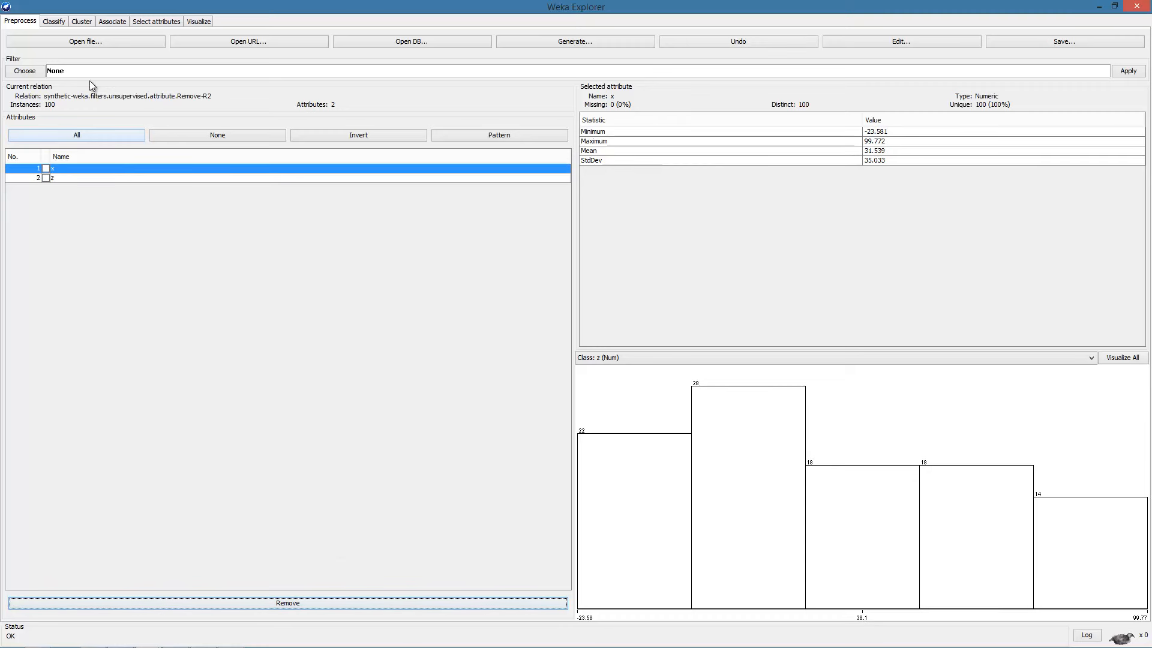
left_click(54, 21)
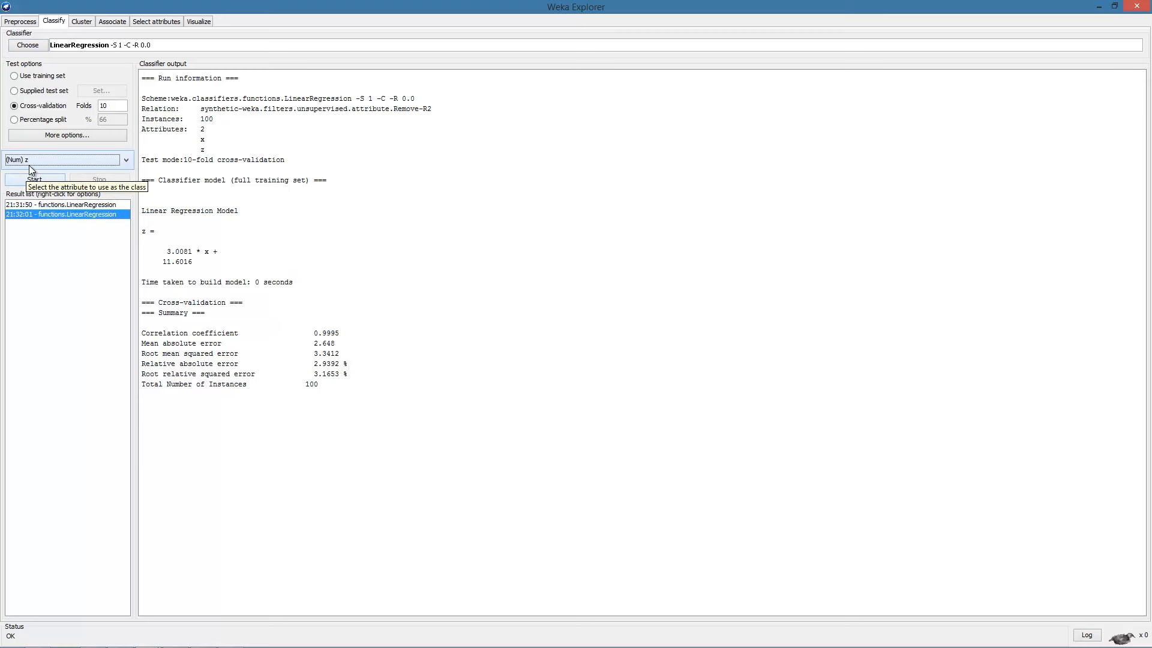
Keep z as the class attribute for the LinearRegression run on x.
left_click(126, 162)
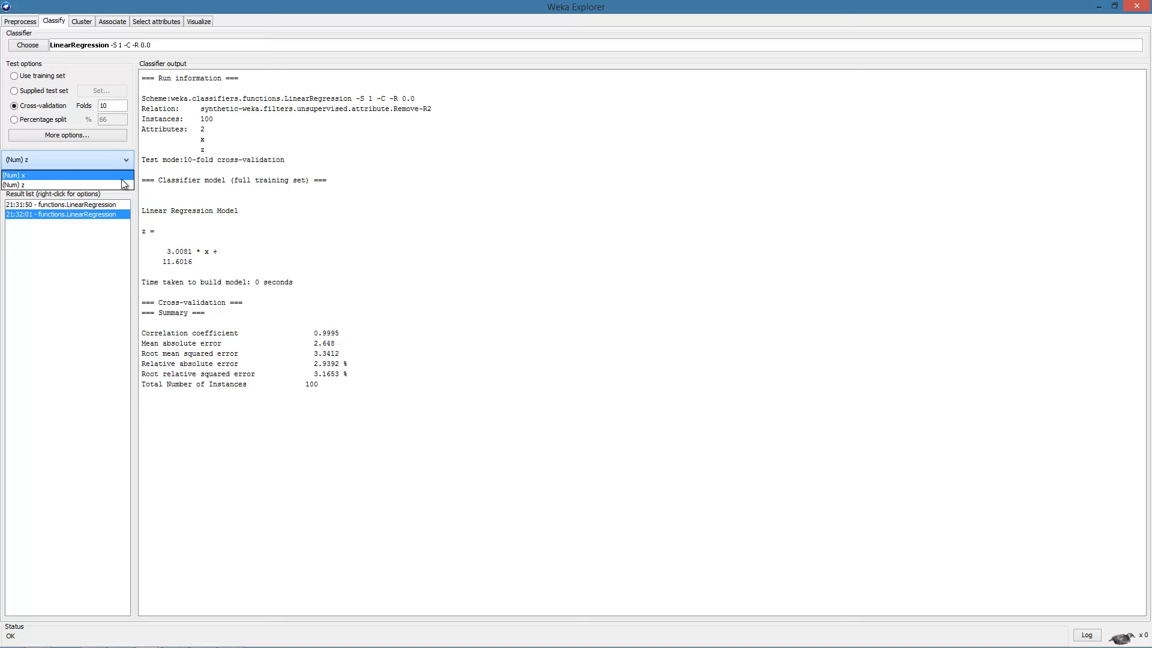
left_click(123, 186)
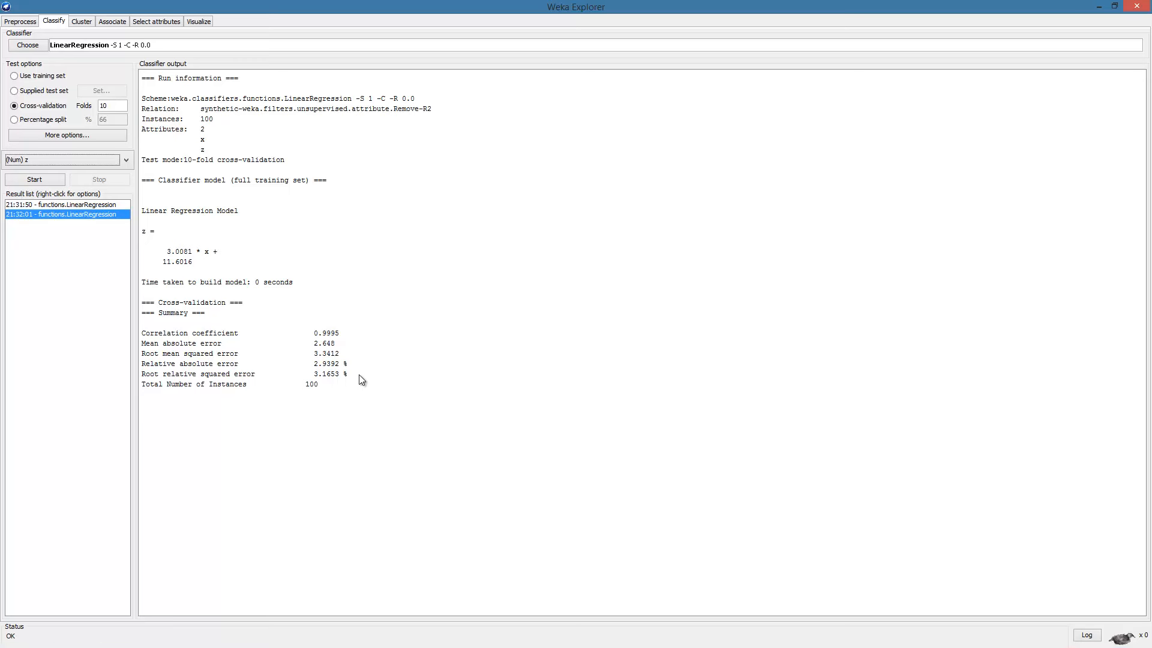
Switch to the Firefox window showing the UCI repository.
key("alt+Tab")
key("alt+Tab")
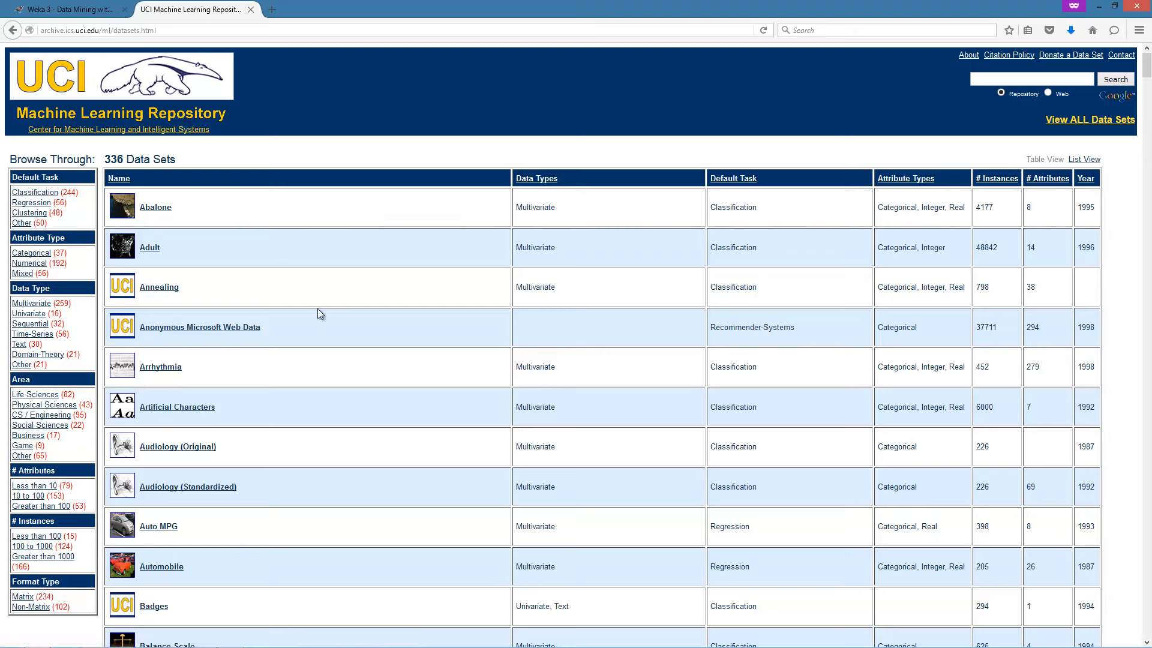
Open the Abalone Data Set page from the data sets table.
left_click(155, 207)
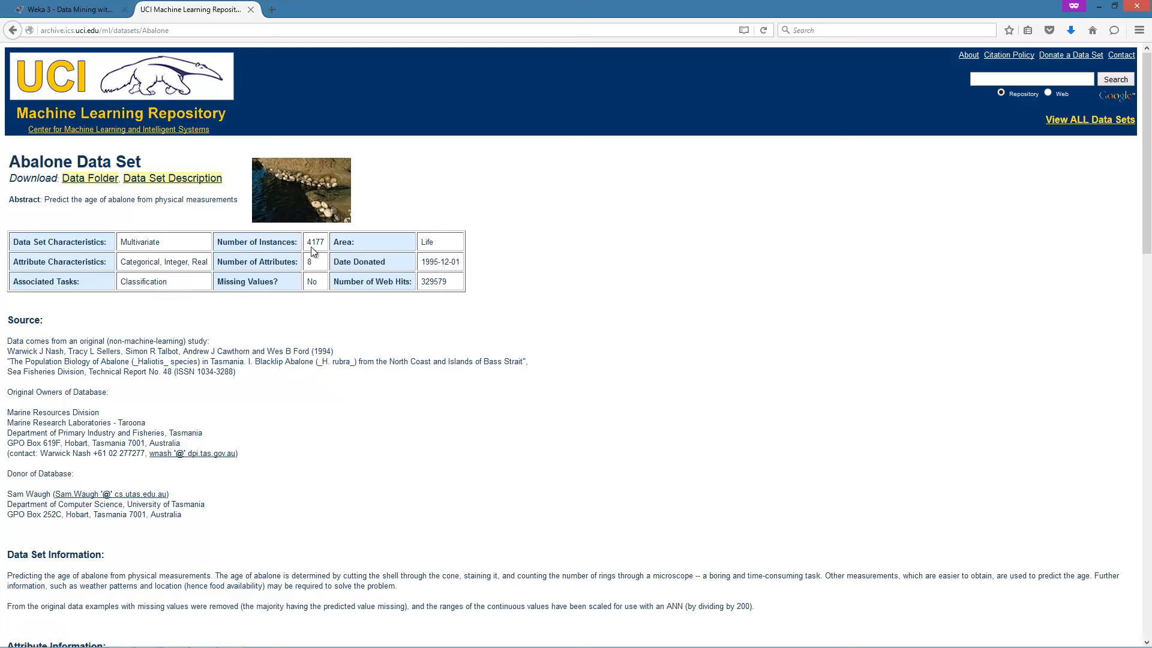
Open the abalone Data Set Description link in a new tab and switch to it.
right_click(175, 183)
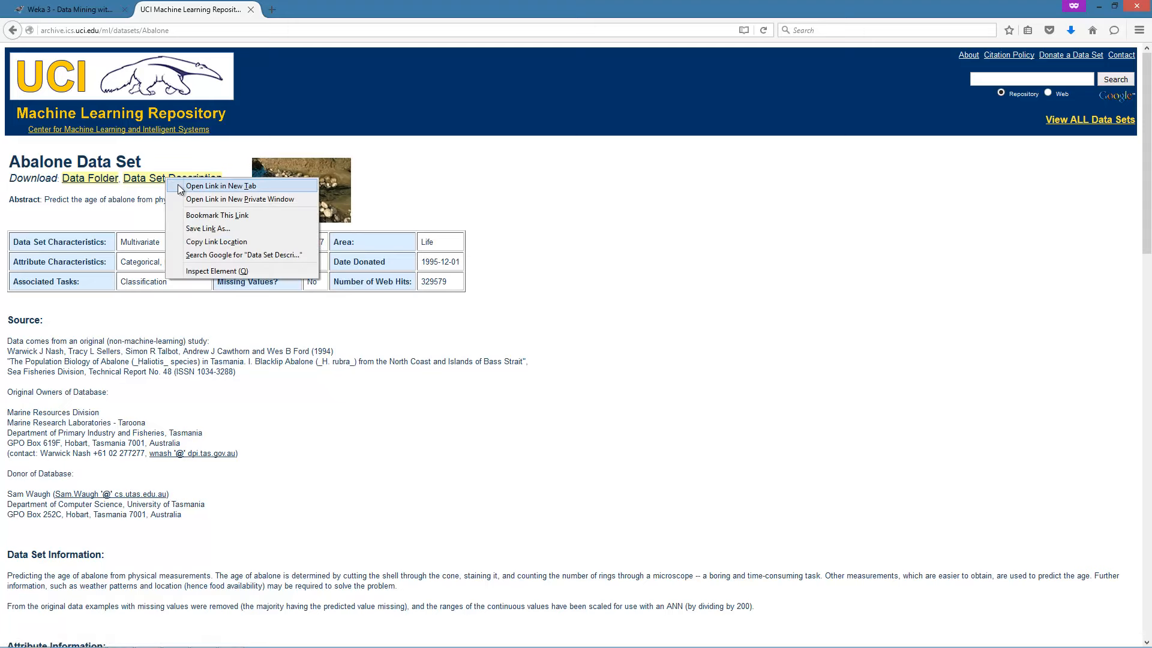
left_click(178, 184)
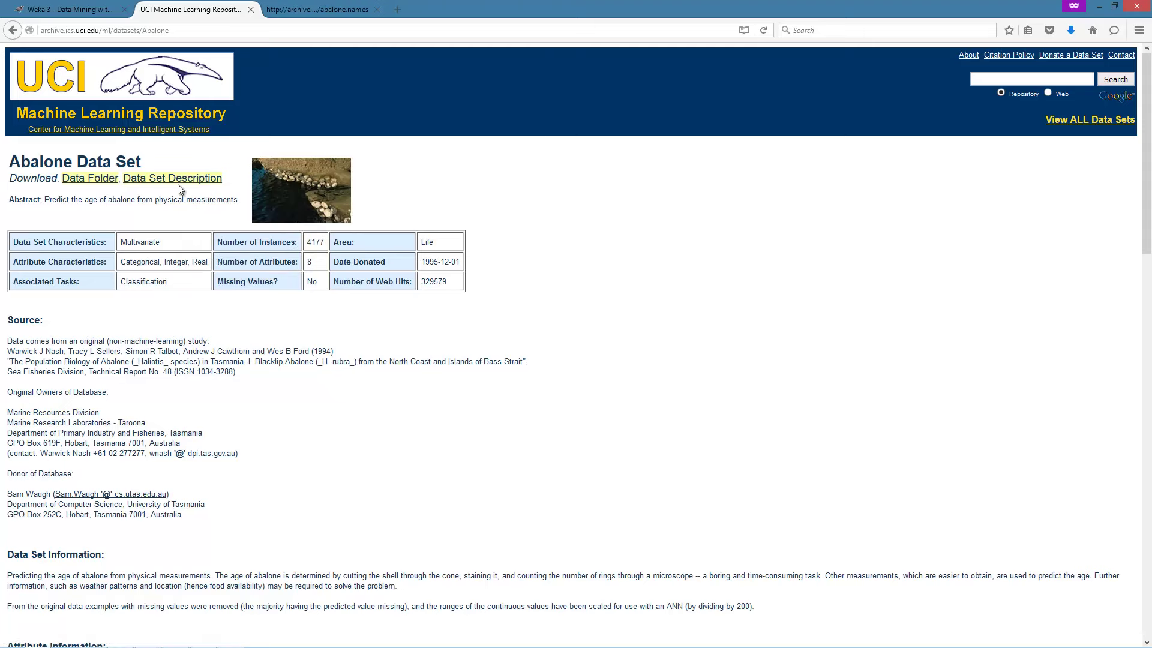
left_click(319, 8)
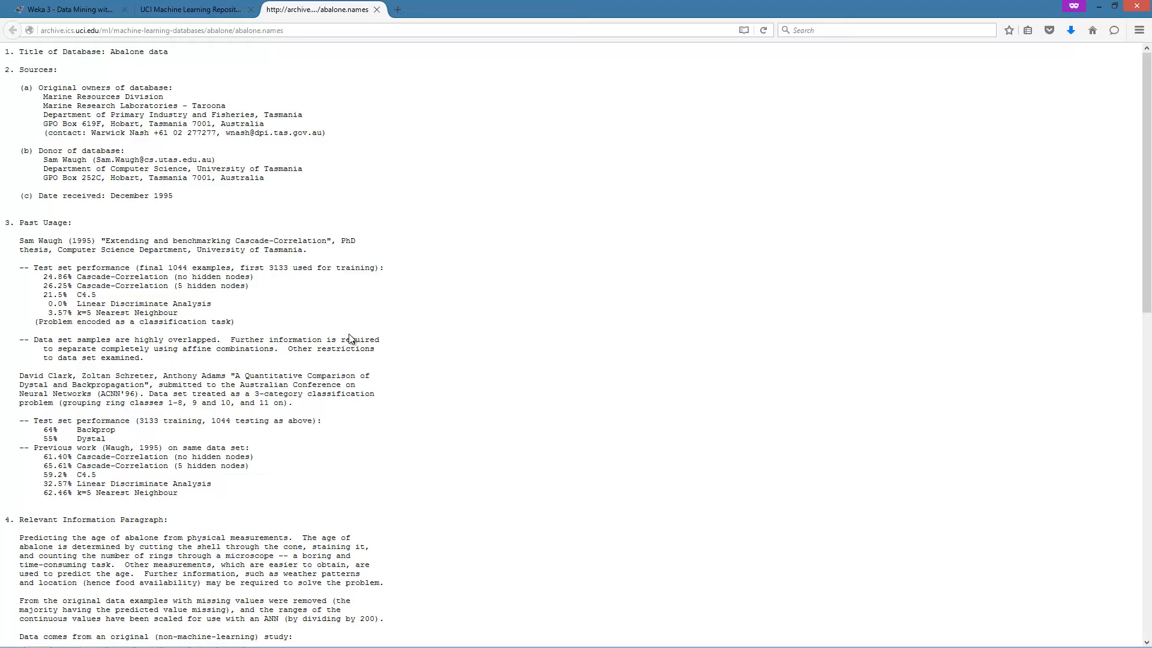
scroll(351, 338, "down", 1)
scroll(351, 339, "down", 5)
scroll(352, 338, "down", 1)
scroll(351, 338, "down", 2)
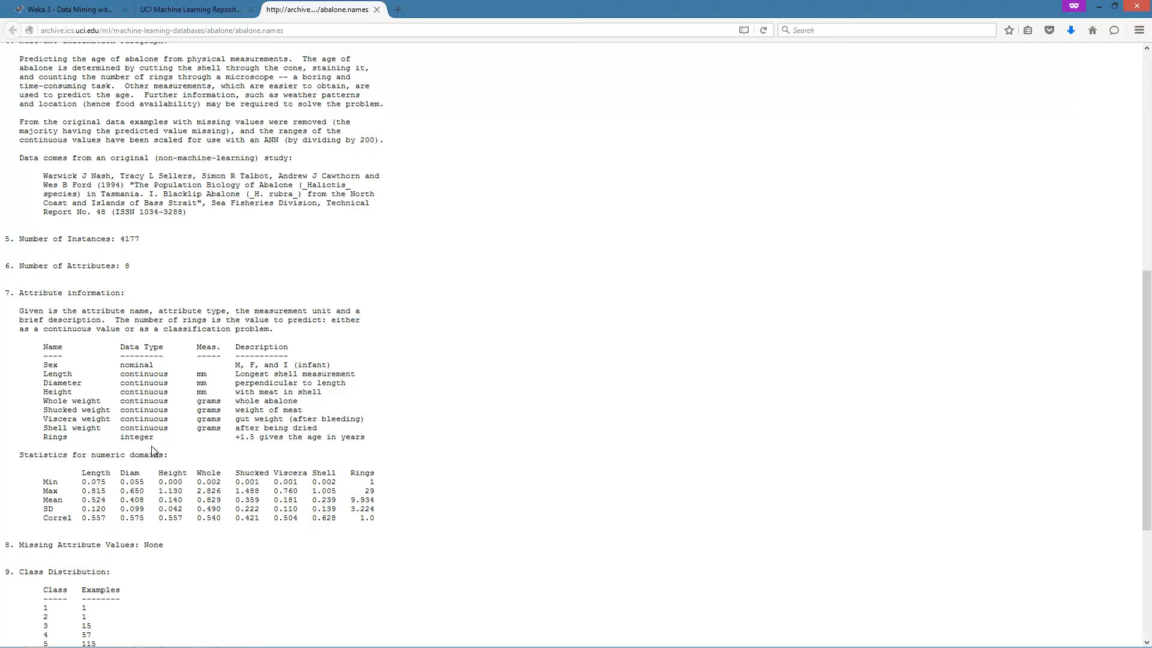
Review the abalone.arff header in Notepad++, then bring the Weka GUI Chooser forward.
key("alt+Tab")
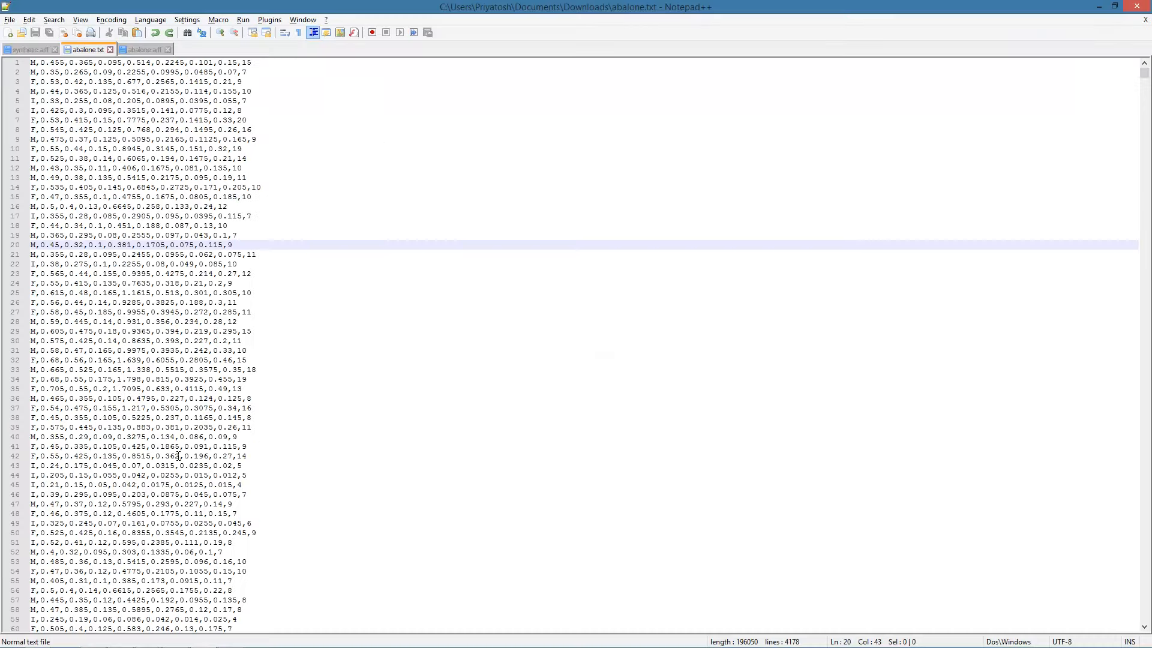
left_click(144, 49)
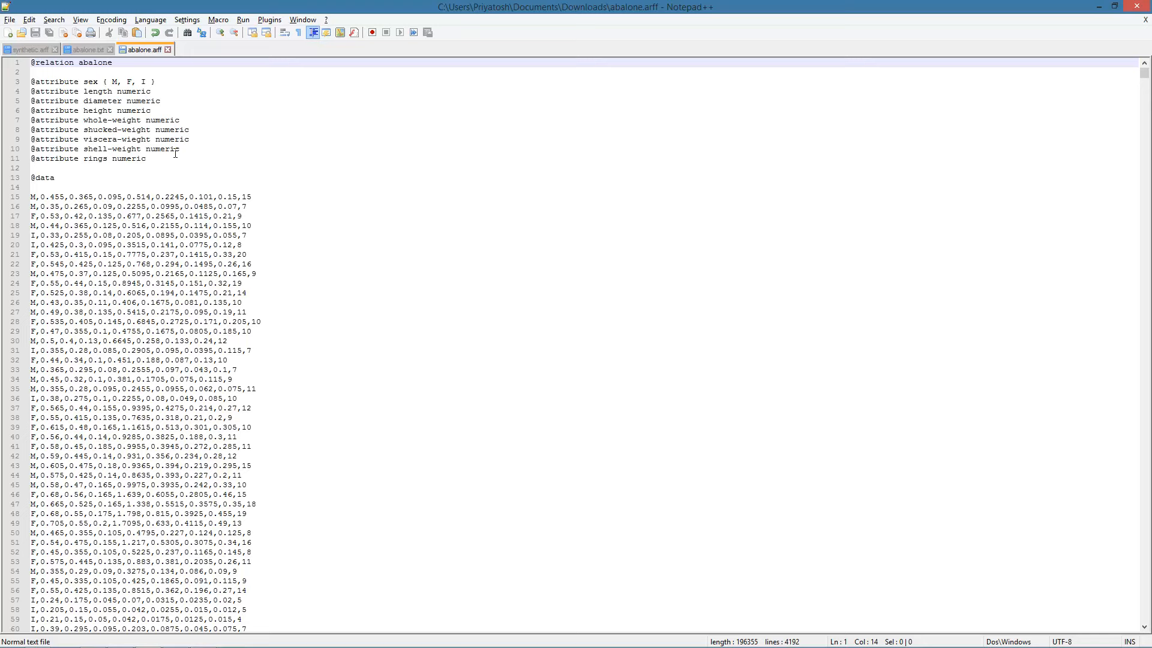
key("alt+Tab")
key("alt+Tab")
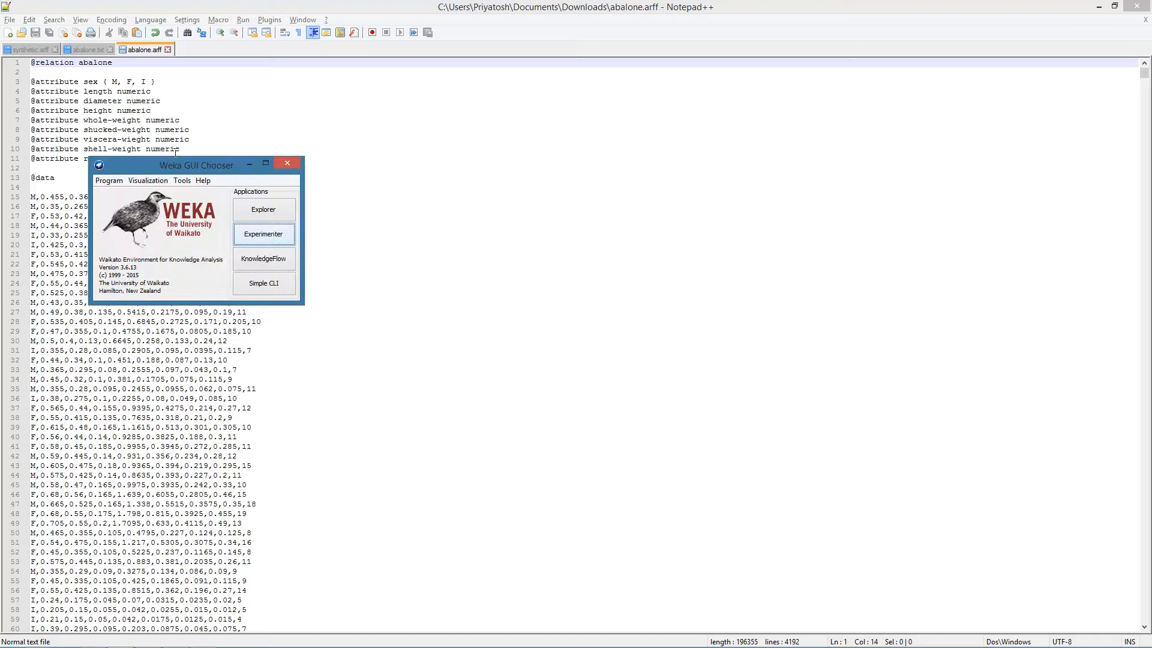
Launch the Explorer maximized and load the abalone file from Downloads (4177 instances, 9 attributes).
left_click(279, 211)
left_click(440, 8)
left_click(65, 44)
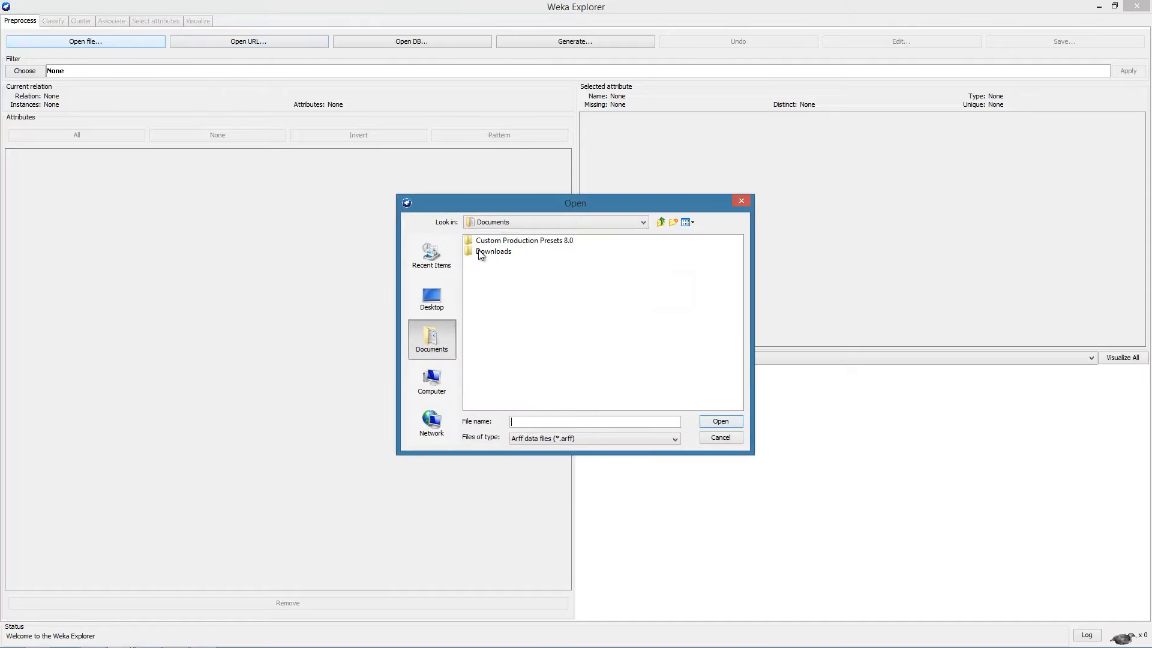
double_click(477, 249)
double_click(486, 241)
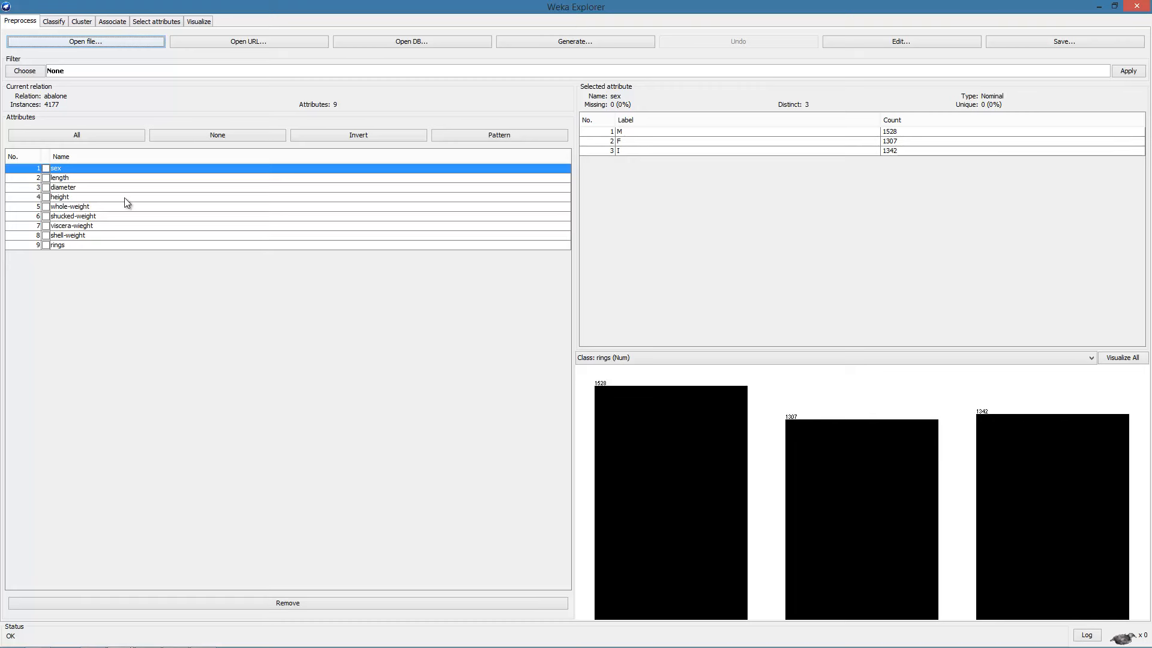
Review statistics for length, height, whole, shucked and viscera weight, then the sex counts.
left_click(153, 178)
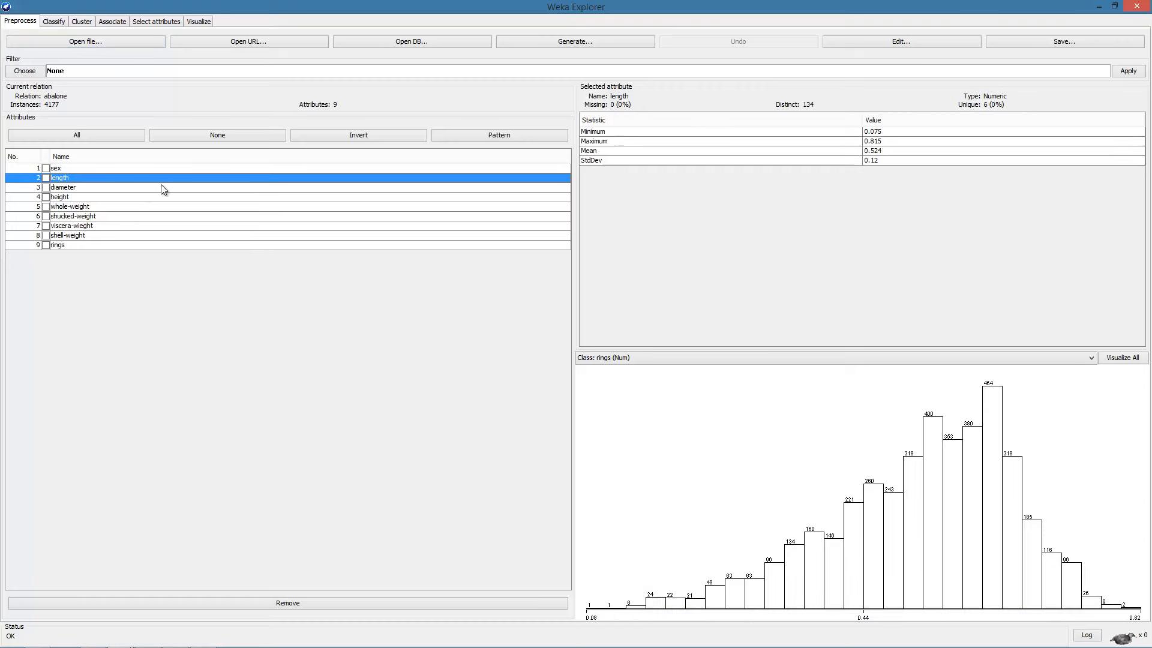
left_click(176, 196)
left_click(181, 208)
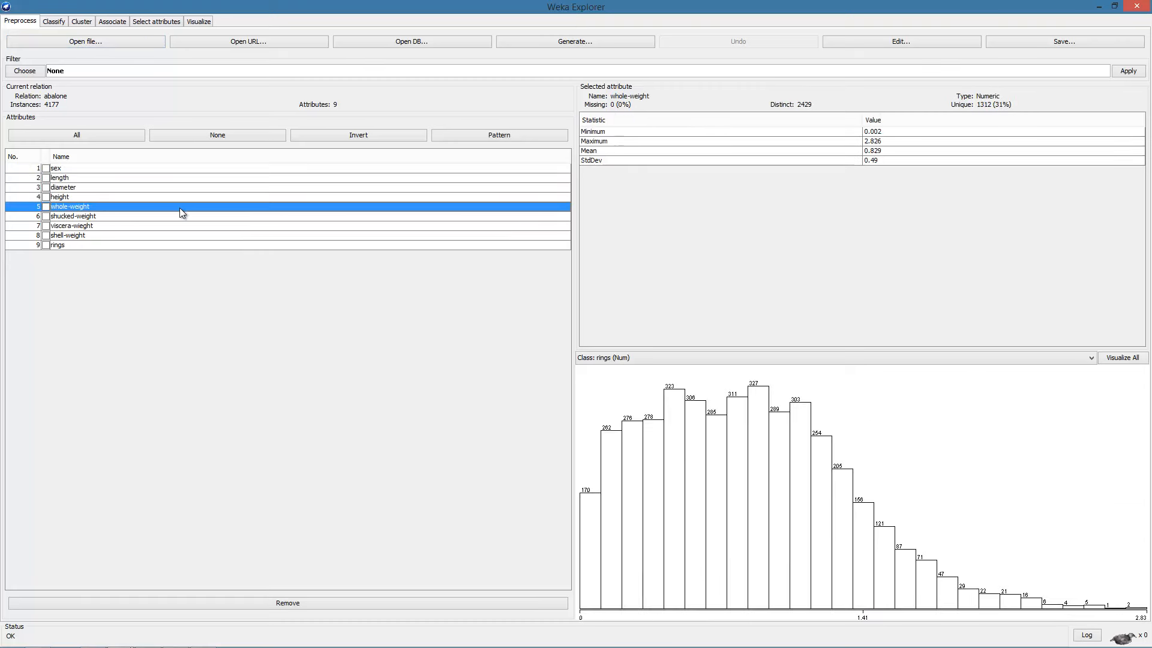
left_click(184, 217)
left_click(168, 227)
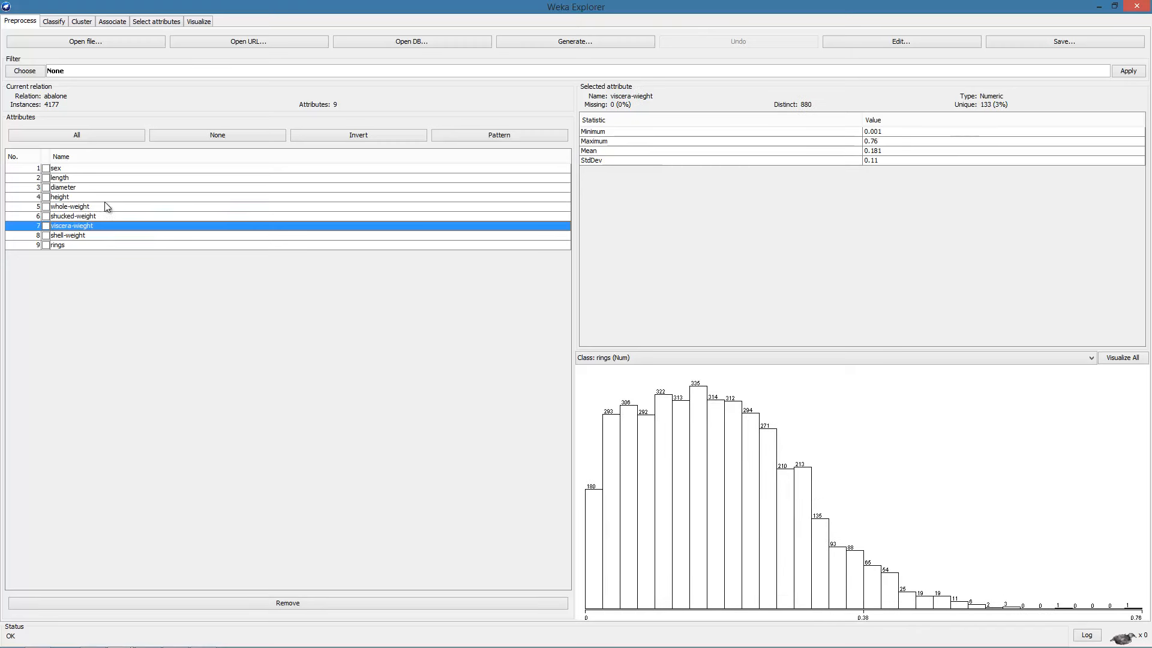
left_click(76, 168)
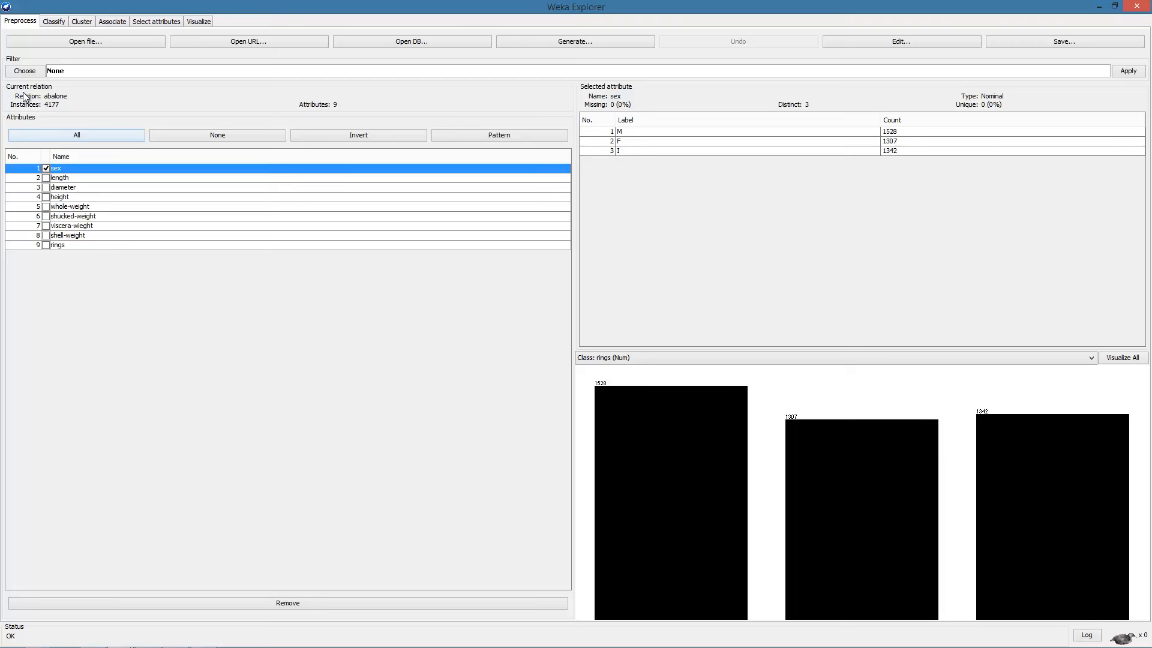
Apply the unsupervised attribute filter NominalToBinary to the abalone data, giving 11 attributes.
left_click(33, 71)
left_click(12, 81)
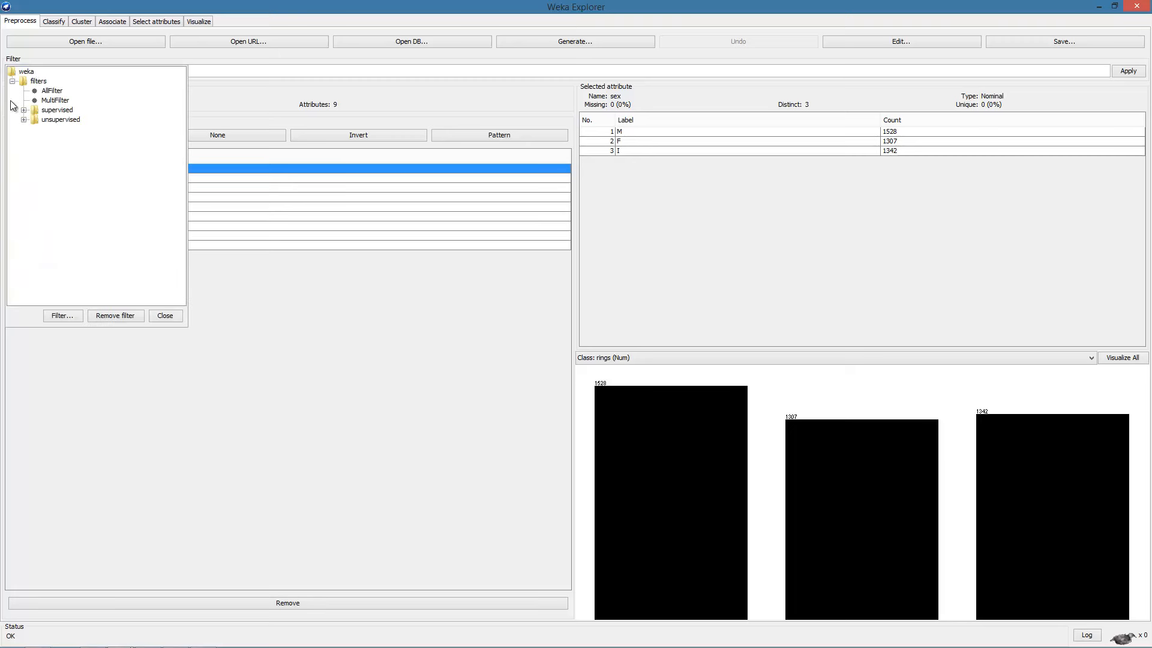
left_click(23, 120)
left_click(34, 129)
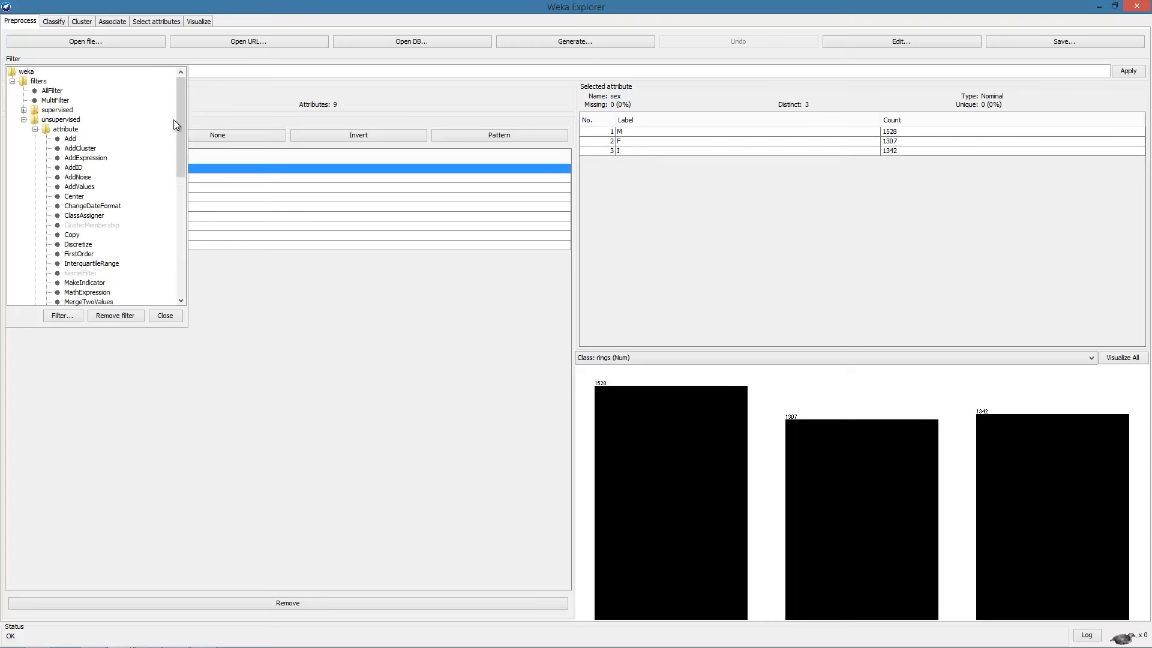
left_click_drag(180, 114, 180, 145)
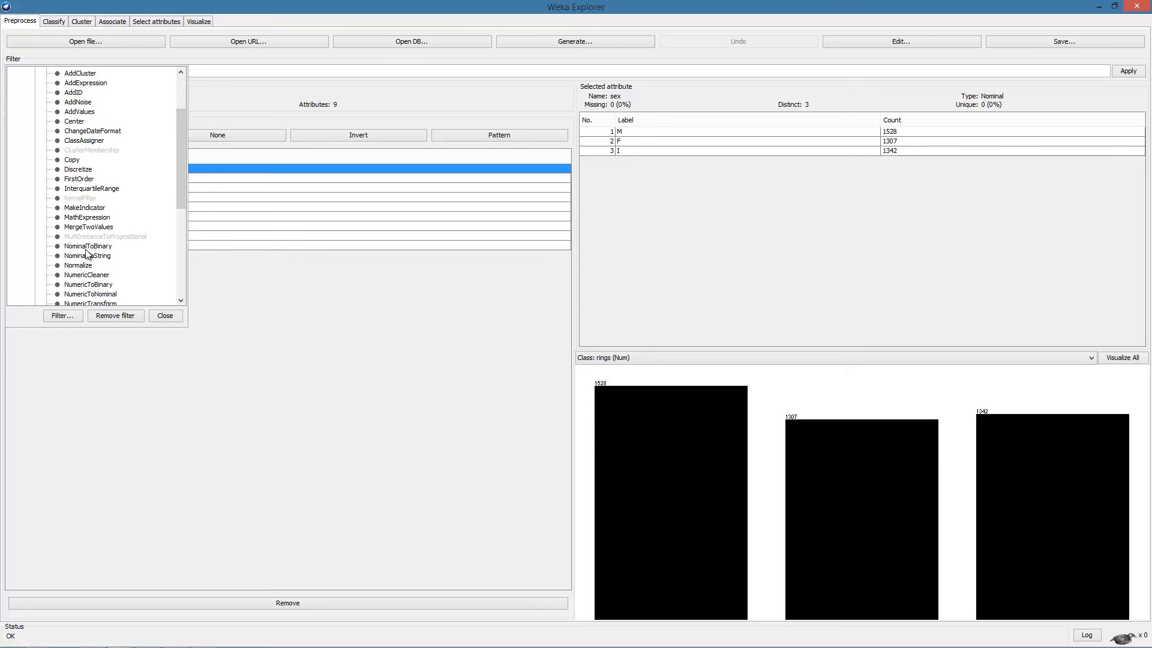
left_click(89, 247)
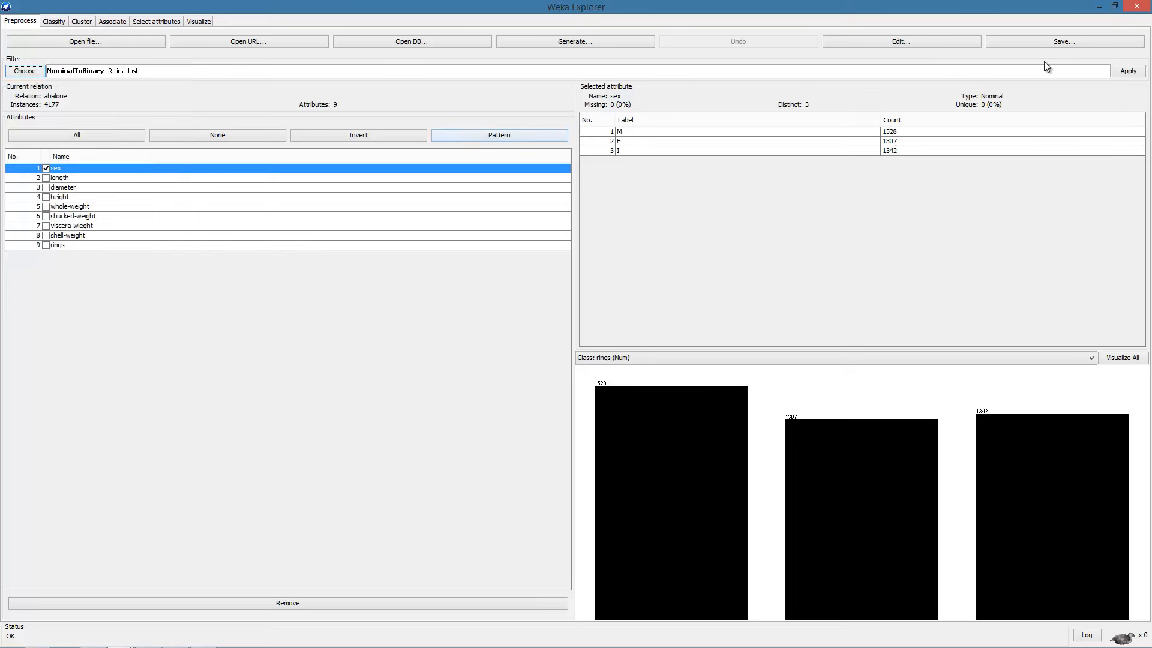
left_click(1129, 72)
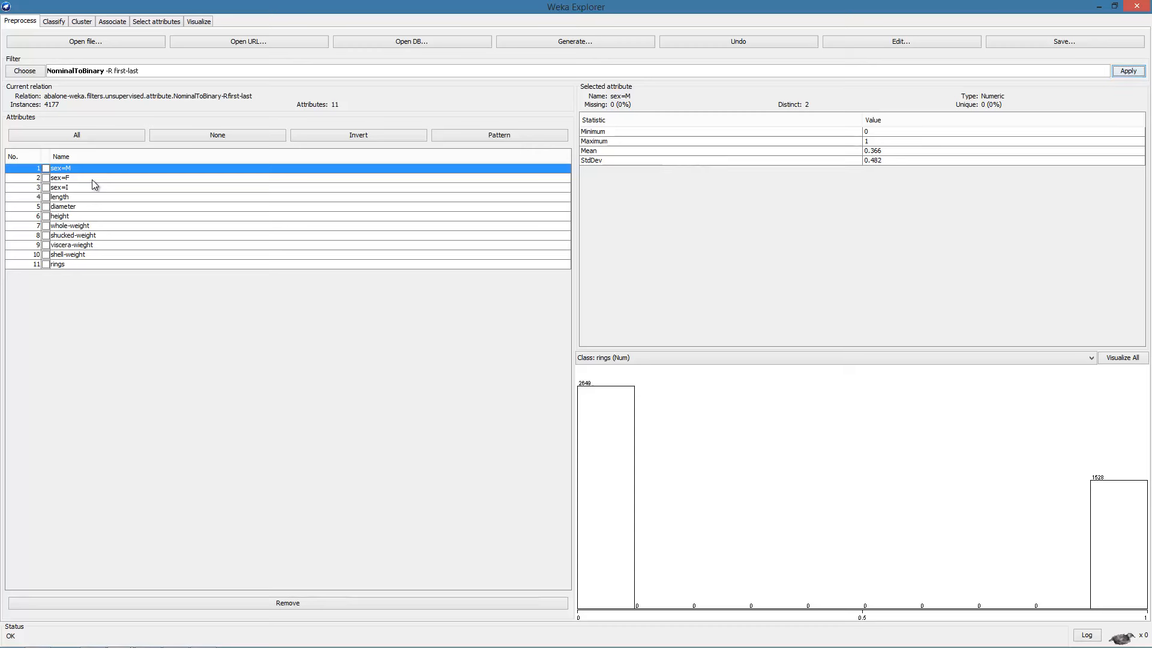
Inspect the statistics of the new sex=F, sex=I and sex=M binary attributes.
left_click(92, 179)
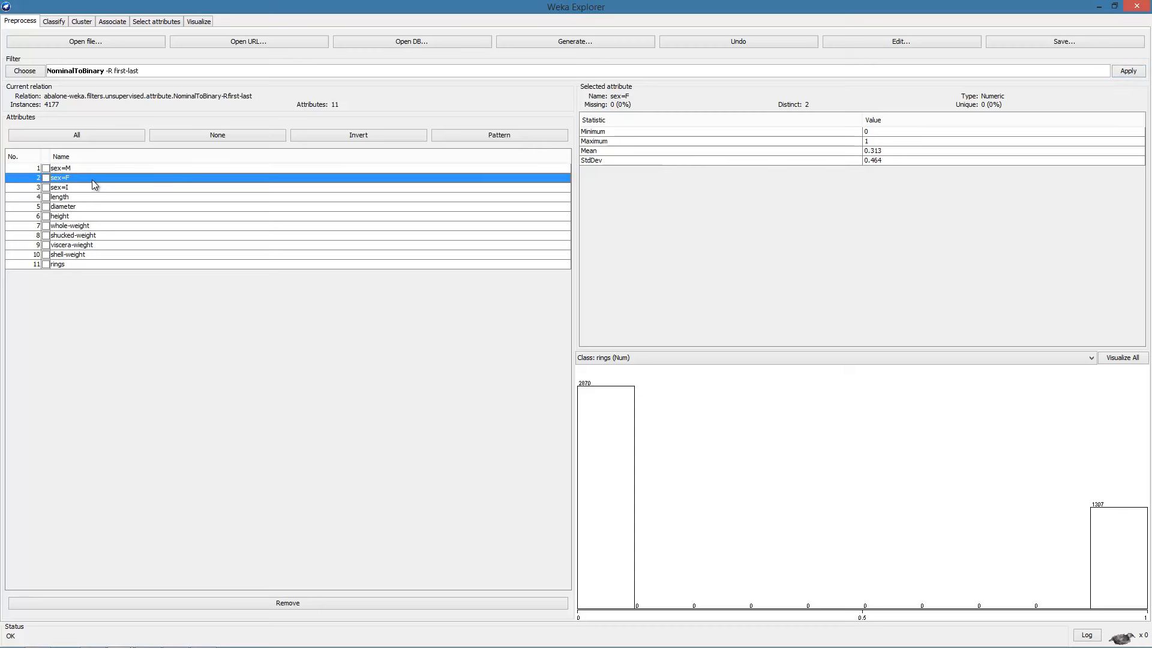
left_click(92, 186)
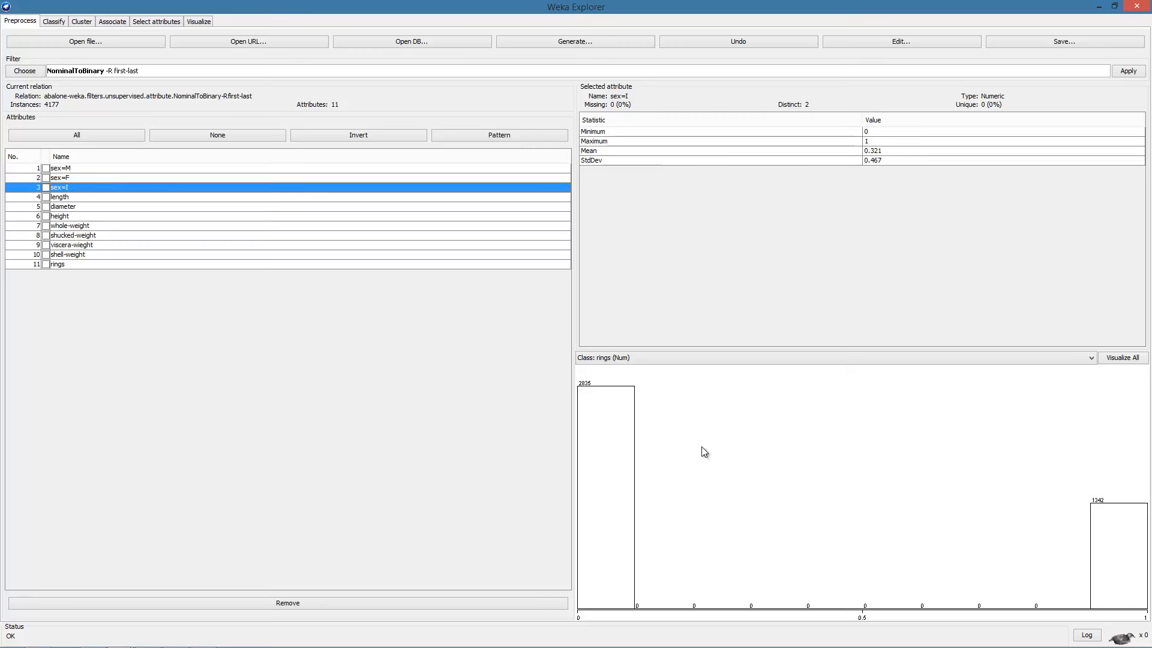
left_click(125, 168)
left_click(126, 177)
Choose functions > LinearRegression as the classifier in the Classify panel.
left_click(56, 22)
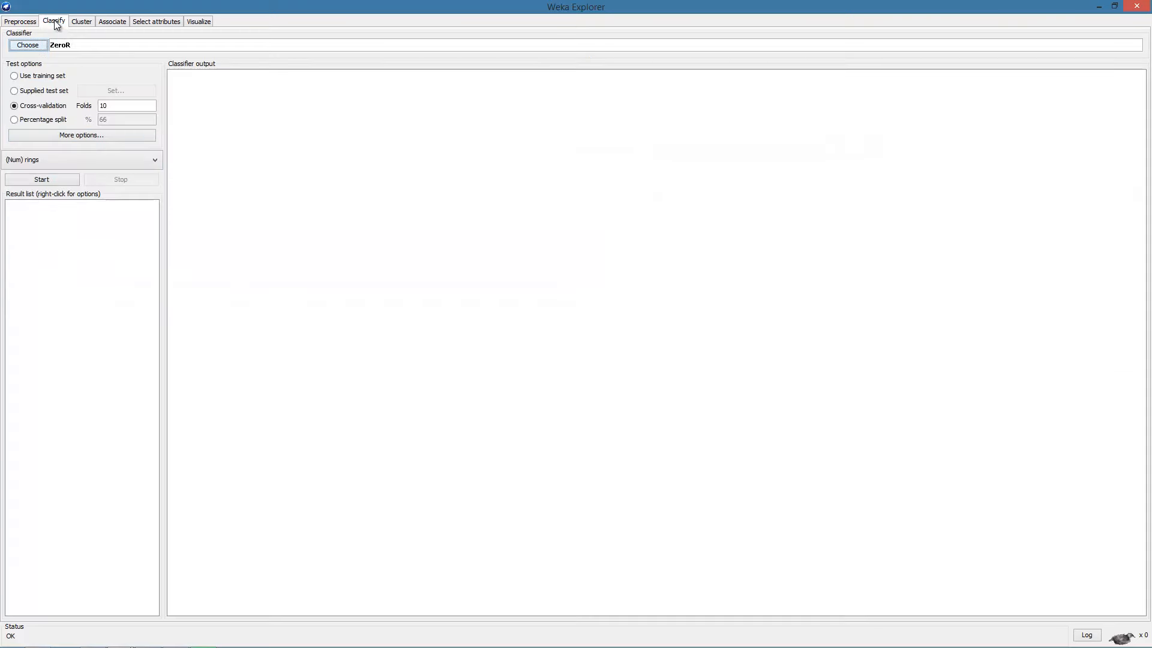
left_click(39, 50)
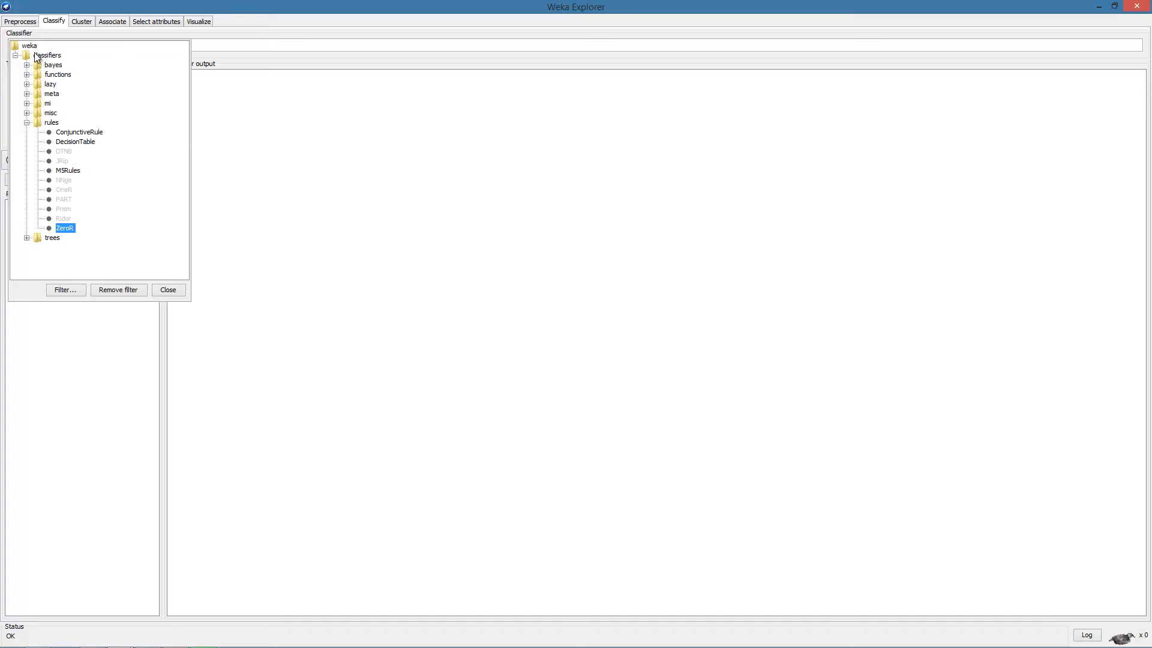
left_click(27, 75)
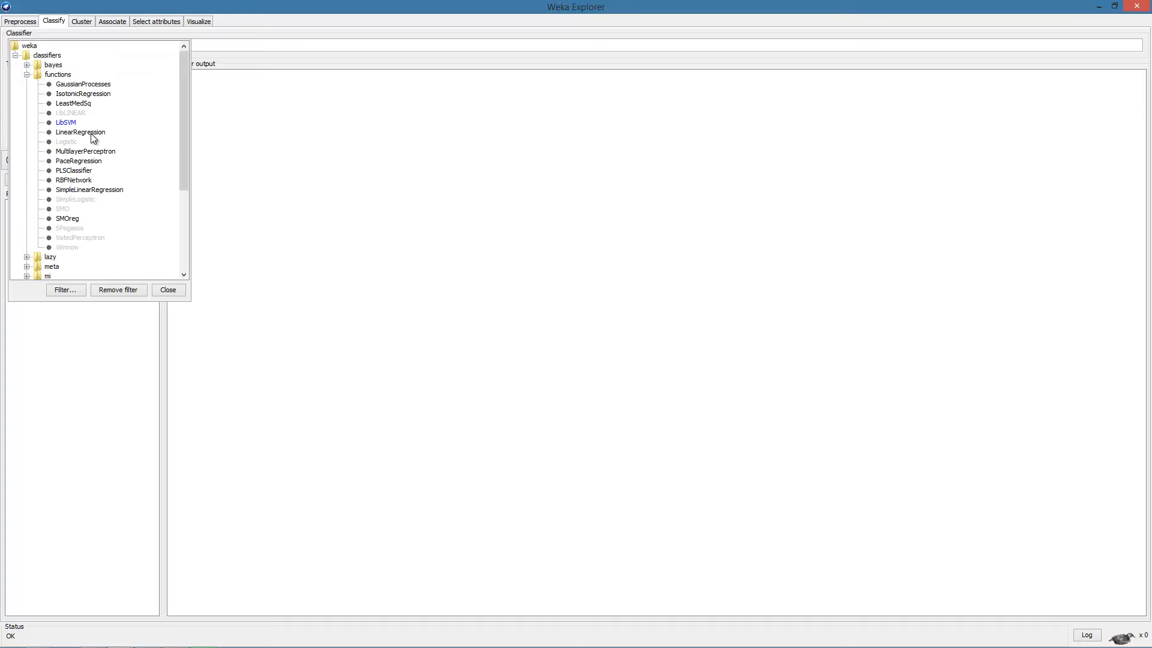
left_click(91, 133)
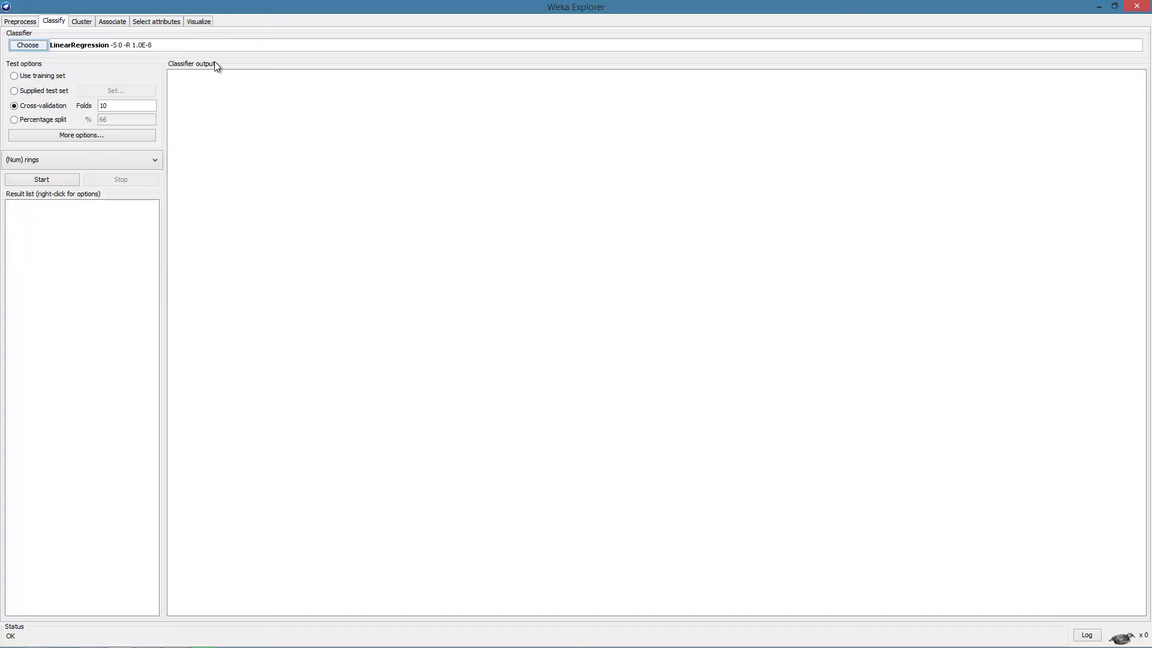
Set LinearRegression to no attribute selection, no colinear elimination and ridge 0, keeping rings as class.
left_click(251, 48)
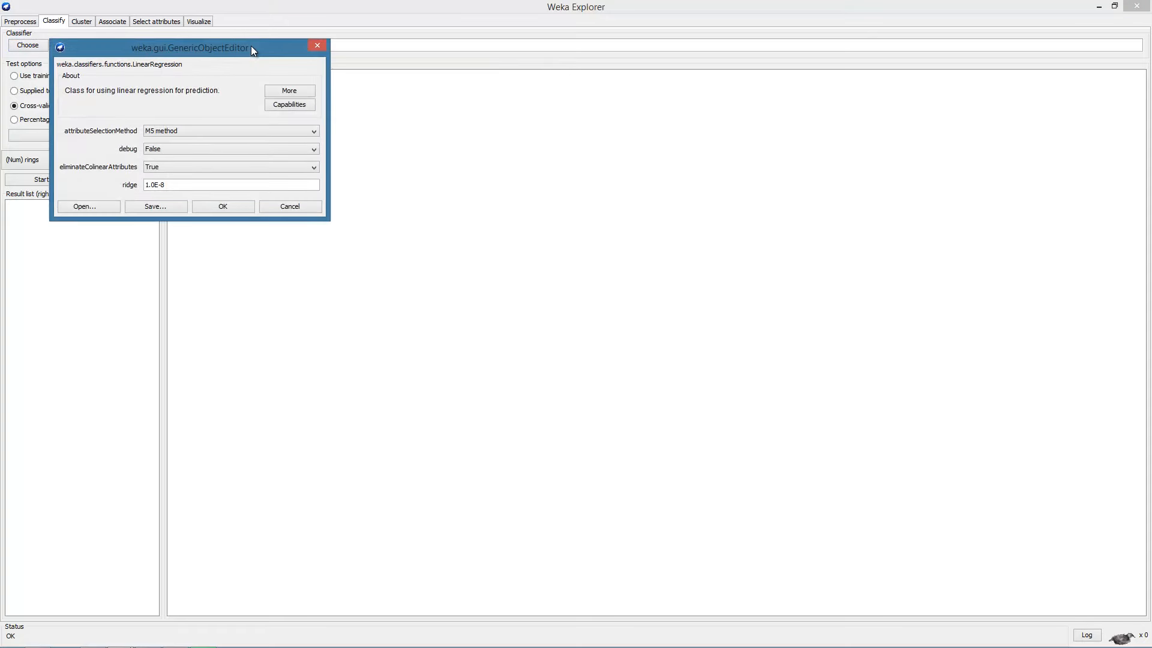
left_click(230, 130)
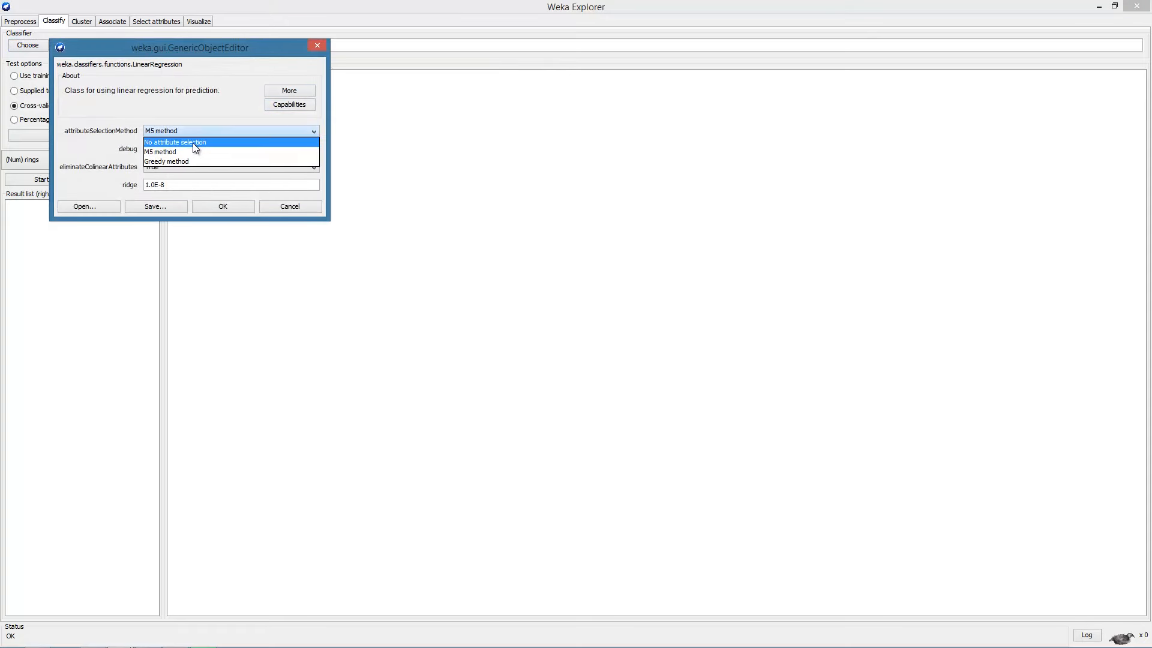
left_click(192, 143)
left_click(186, 148)
left_click(165, 170)
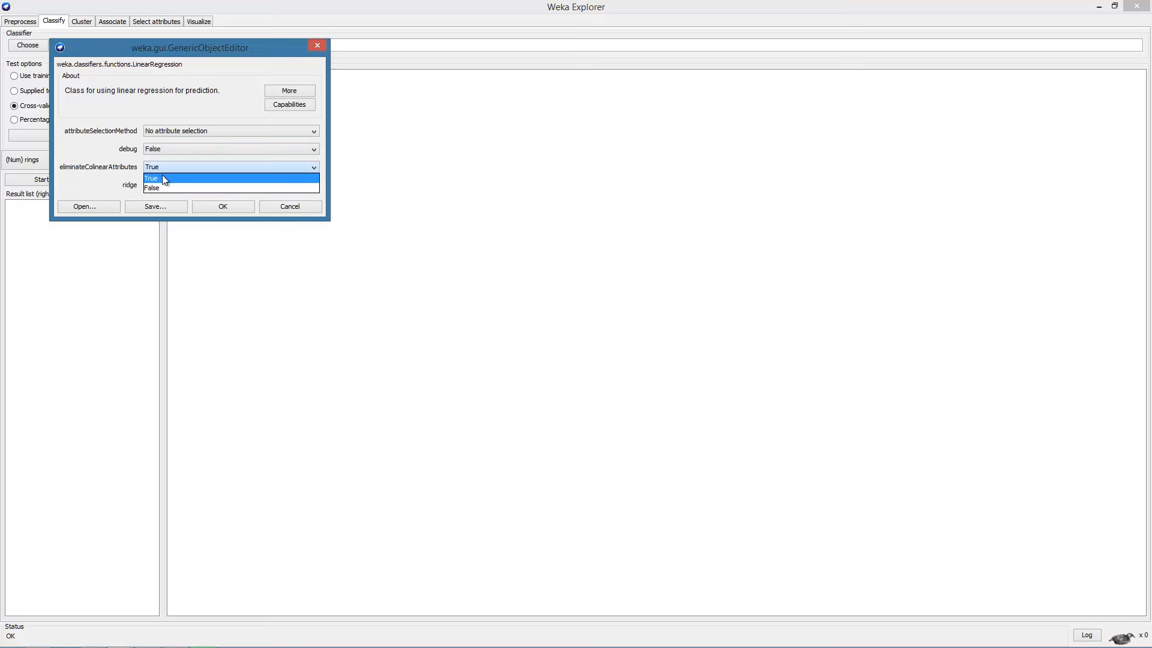
left_click(161, 185)
key("Tab")
type("0")
left_click(225, 206)
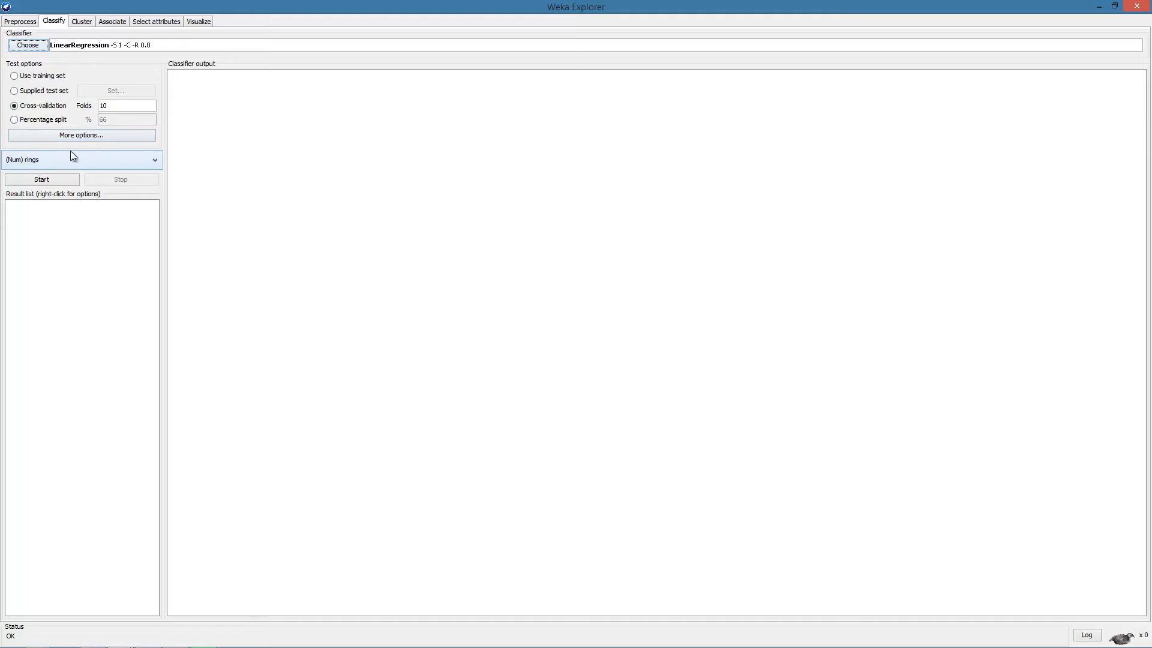
left_click(101, 158)
left_click(101, 159)
Run LinearRegression with 10-fold cross-validation, then return to the Preprocess view.
left_click(54, 179)
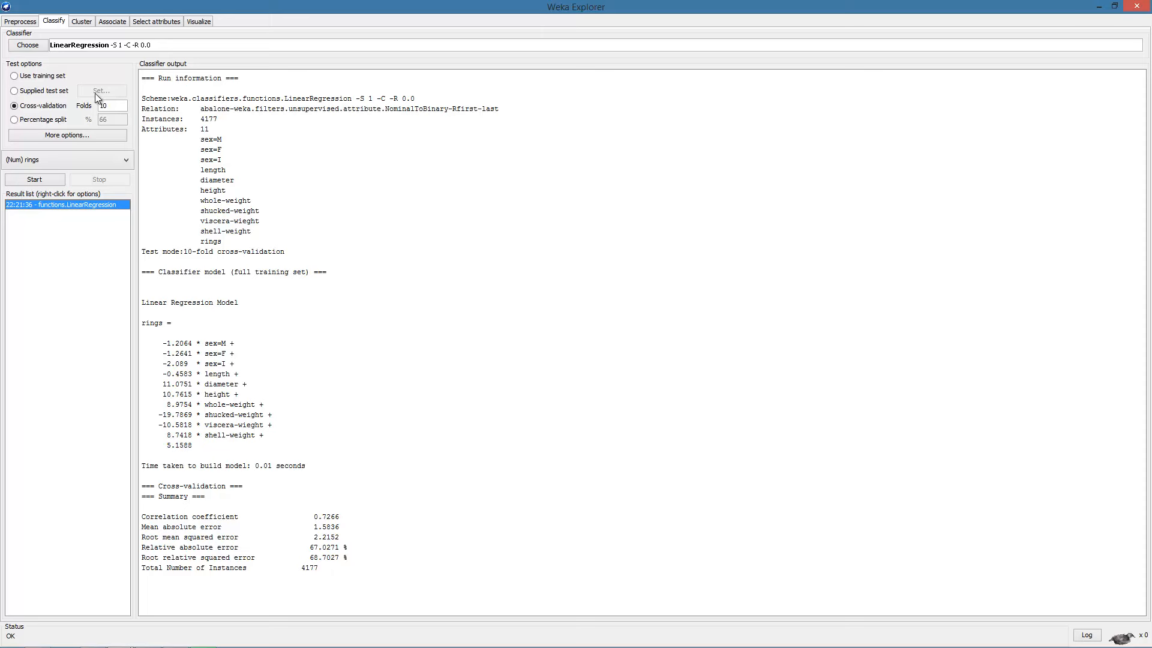
left_click(20, 21)
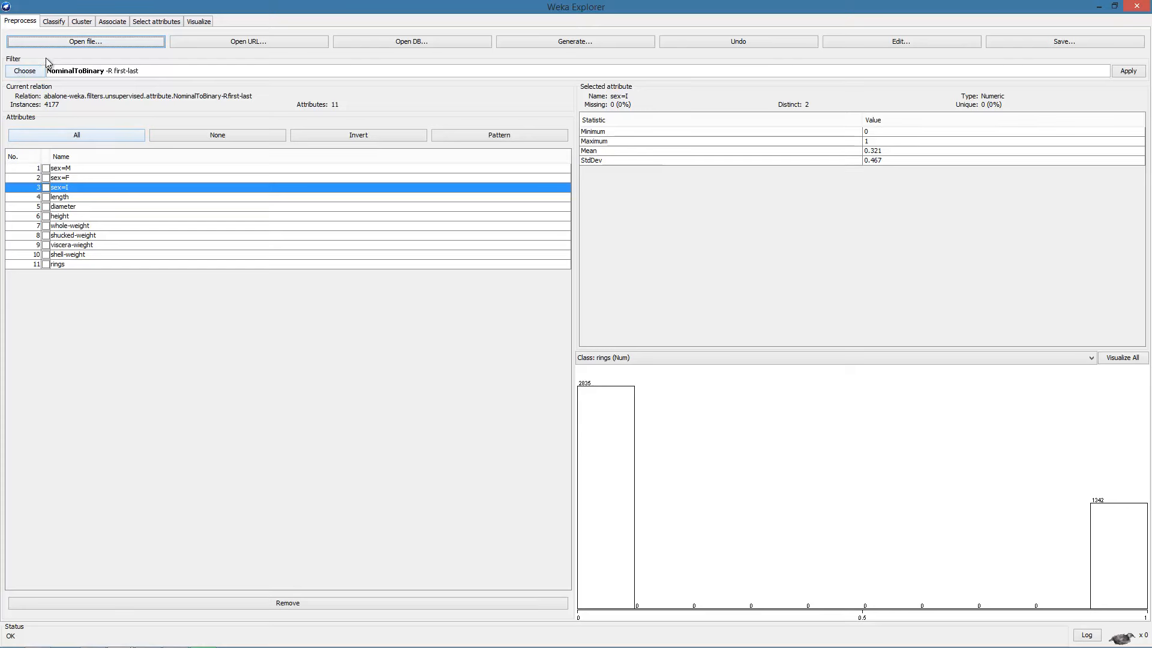
Apply the unsupervised attribute Normalize filter so predictors range 0 to 1.
left_click(27, 70)
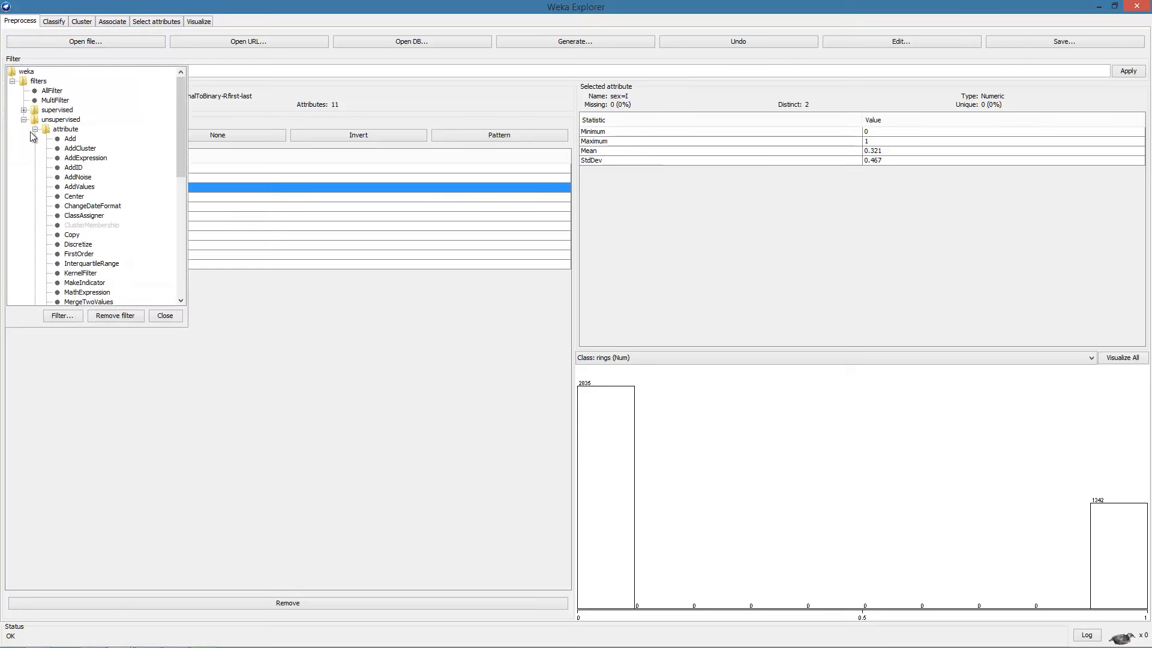
left_click_drag(181, 167, 181, 185)
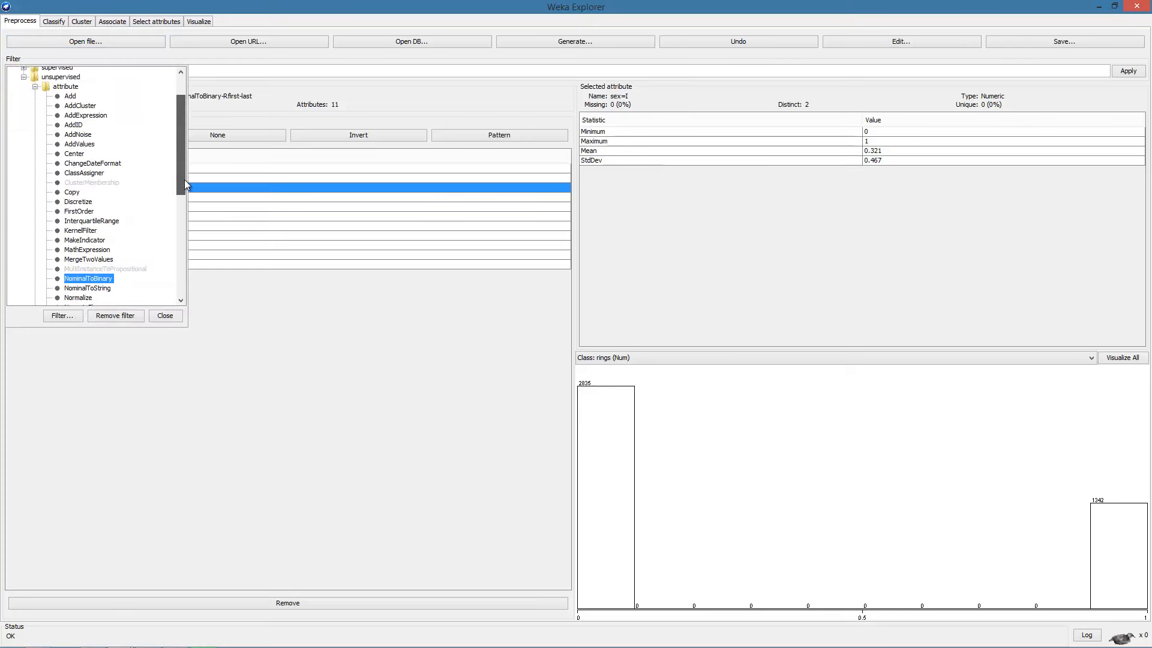
left_click(90, 298)
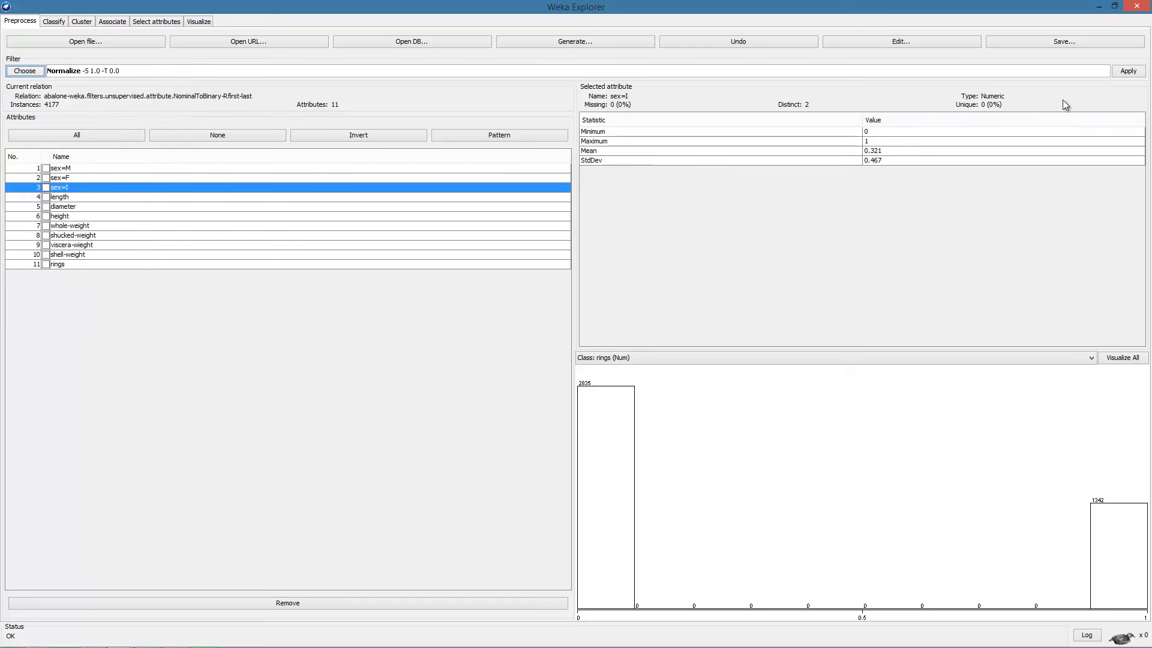
left_click(1128, 71)
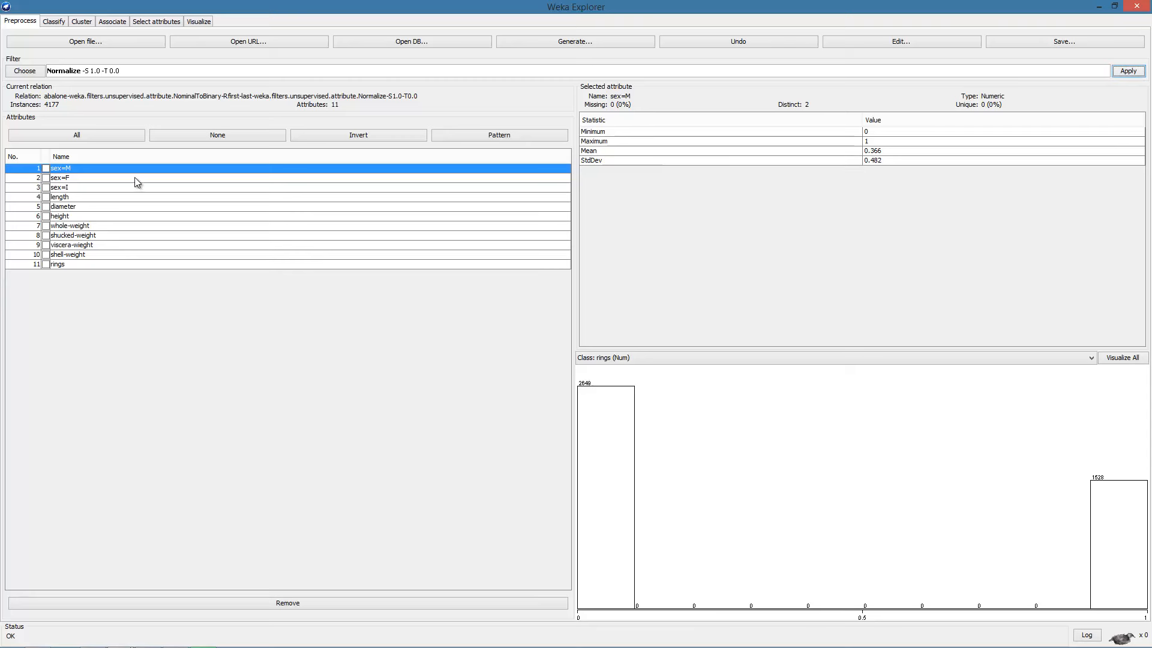
Review the statistics of length, rings, diameter and the weight attributes after normalization.
left_click(102, 197)
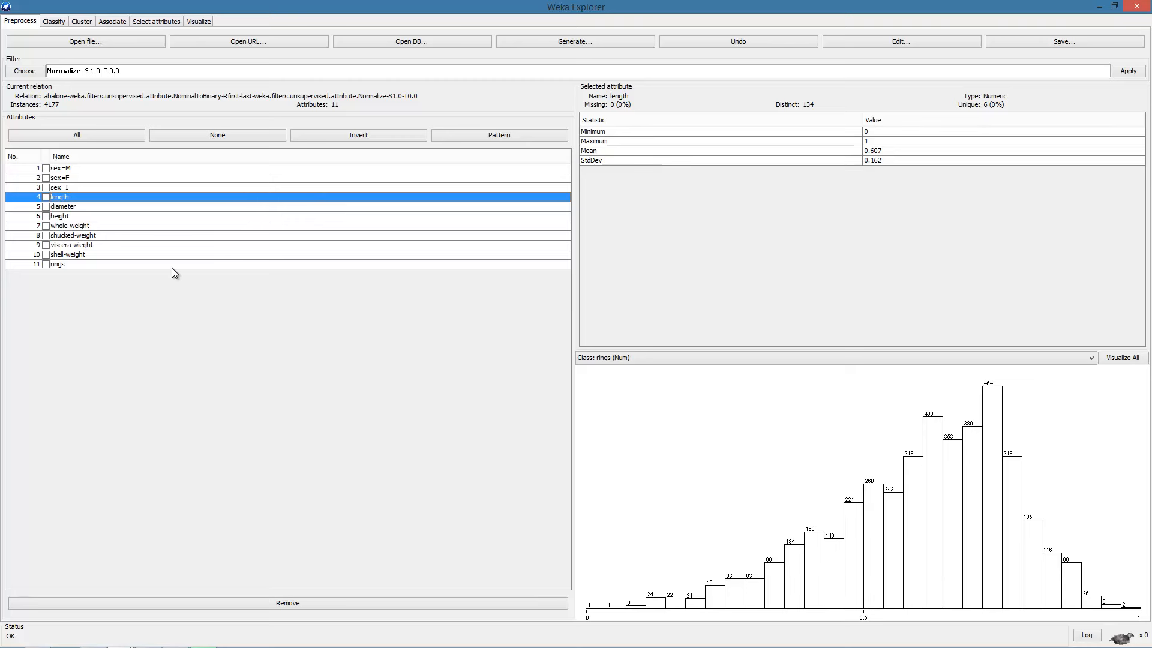
left_click(136, 267)
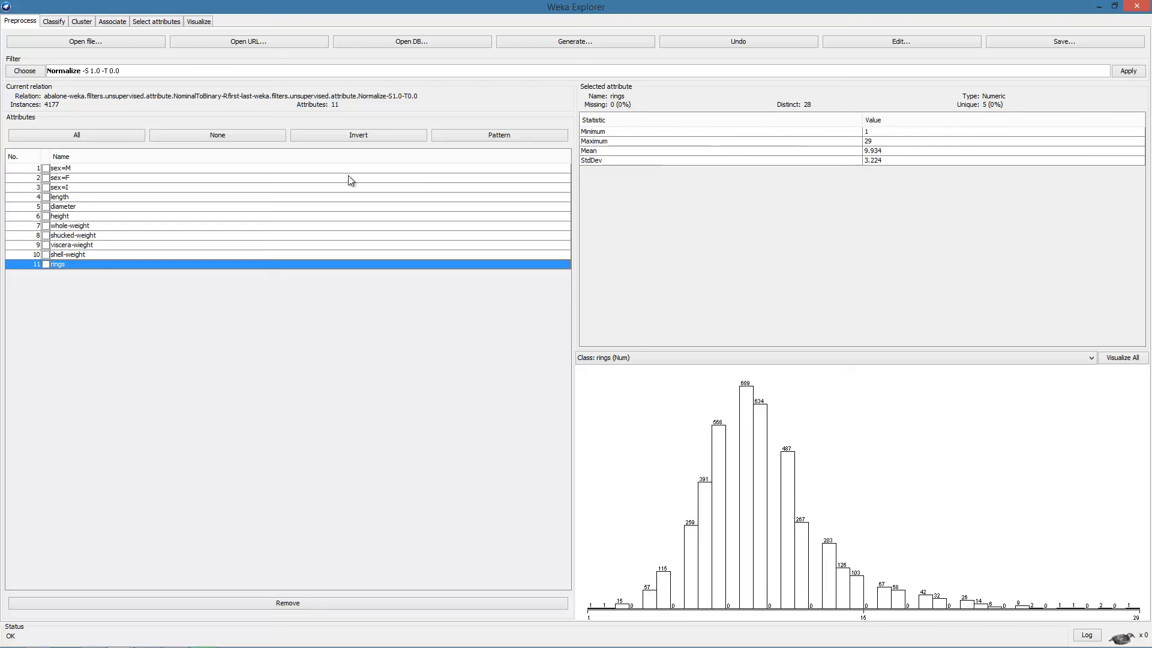
left_click(89, 198)
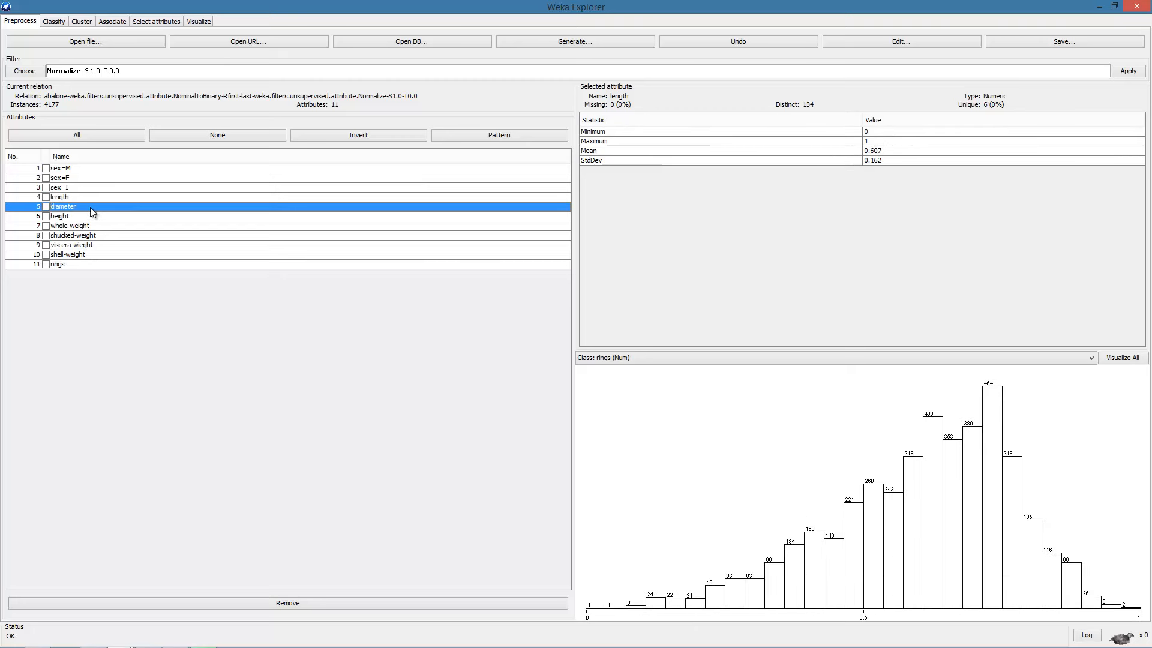
left_click(94, 219)
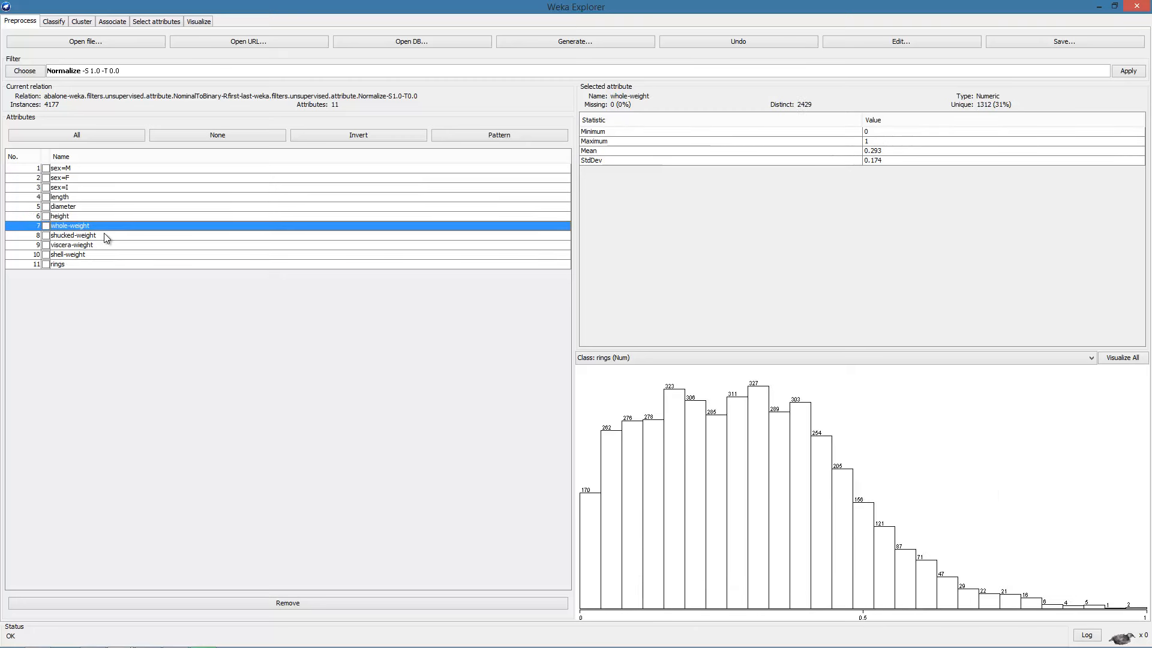
left_click(102, 236)
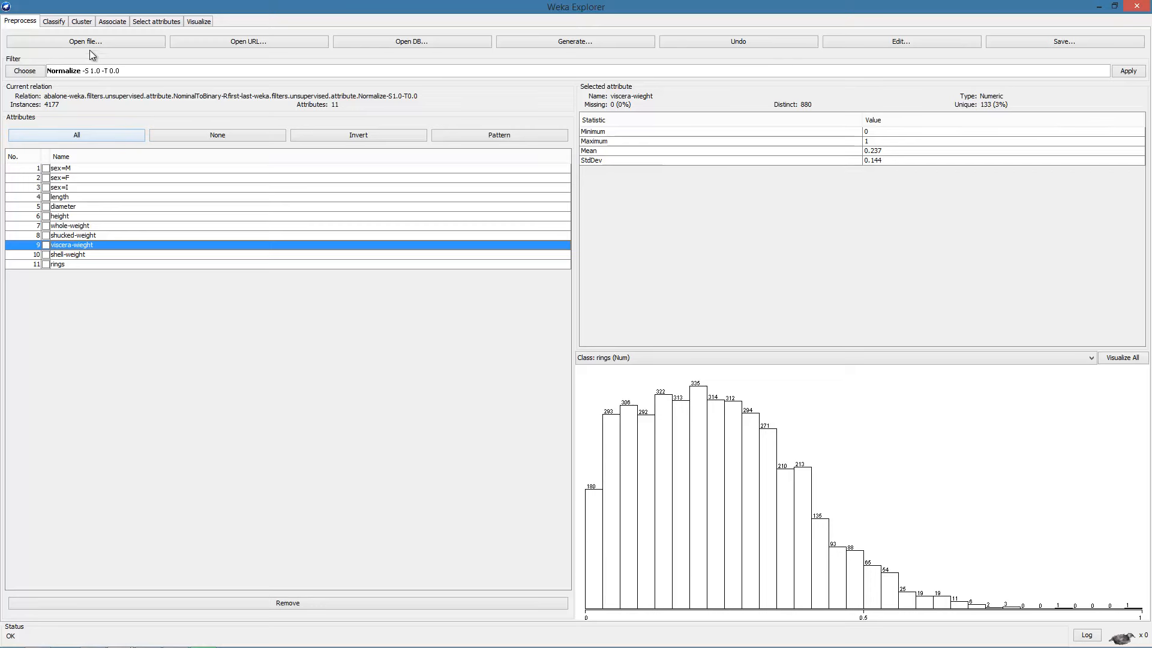
Set LinearRegression's ridge to 0.5 and run it on the normalized data.
left_click(60, 24)
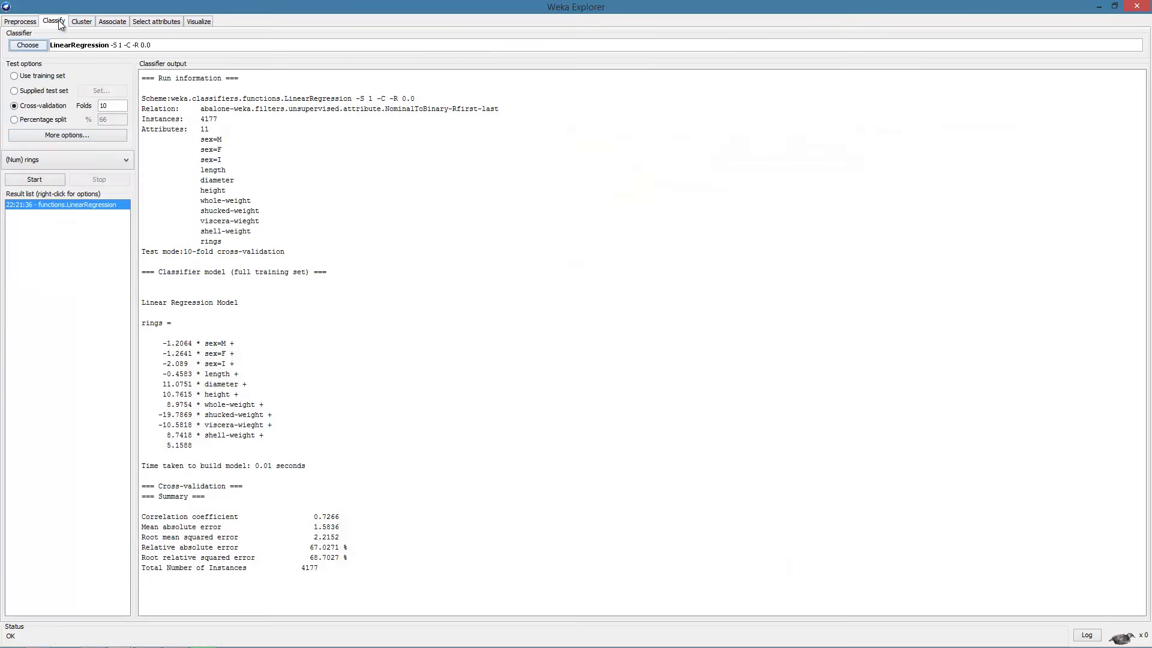
left_click(189, 44)
left_click_drag(168, 185, 130, 180)
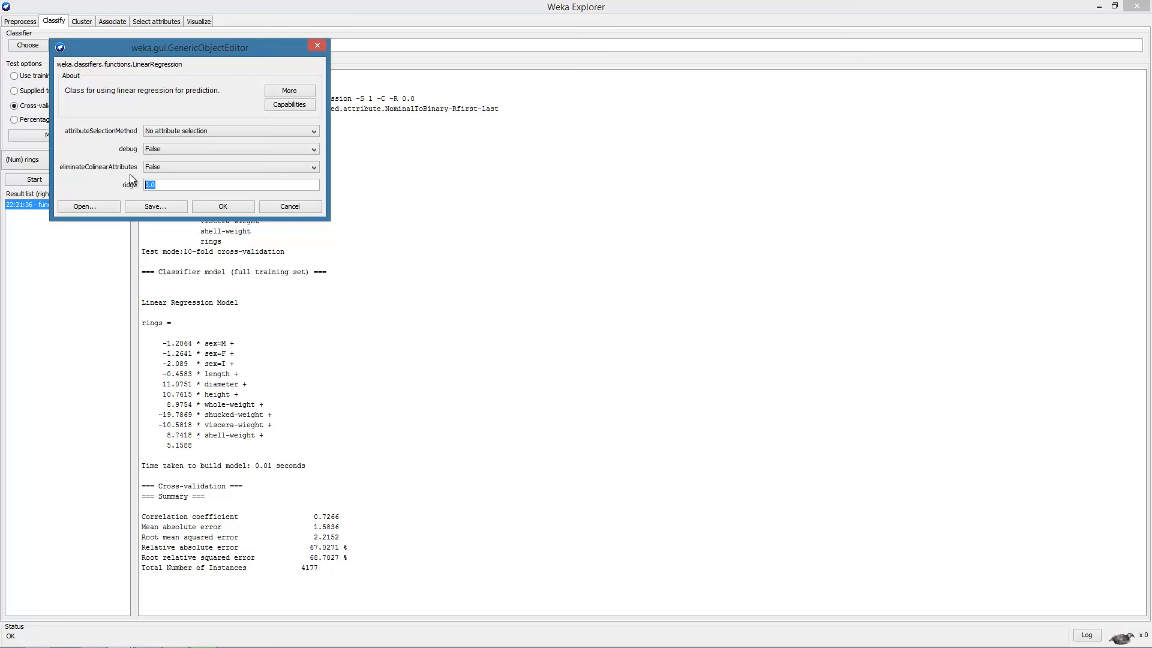
type("0")
left_click(225, 209)
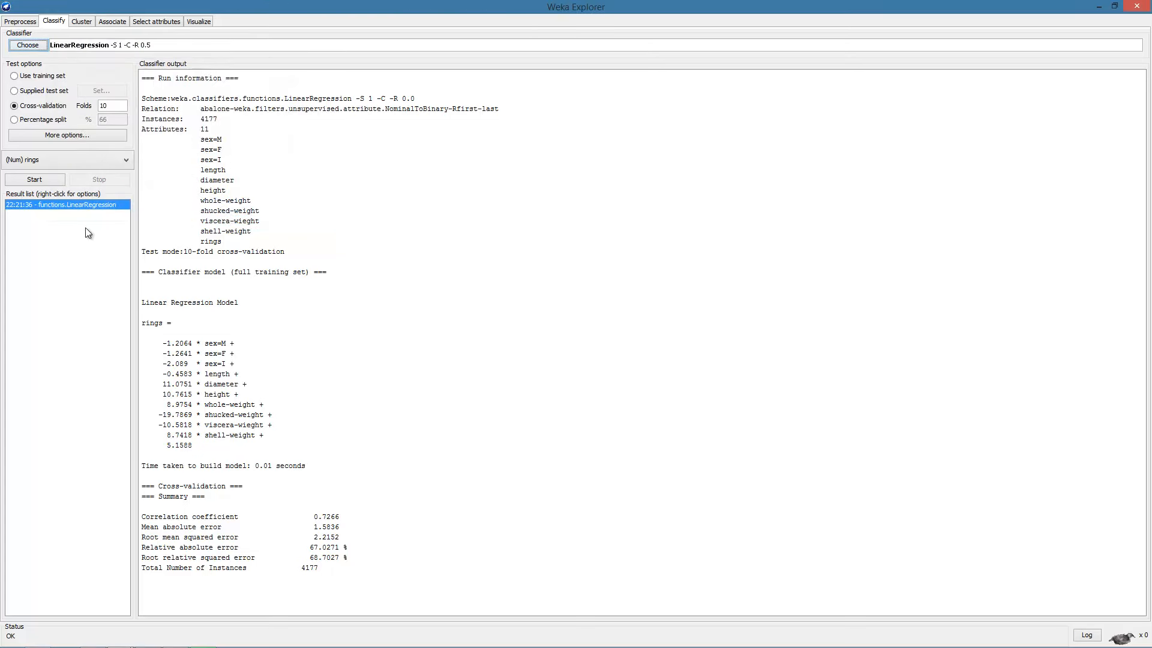
left_click(35, 181)
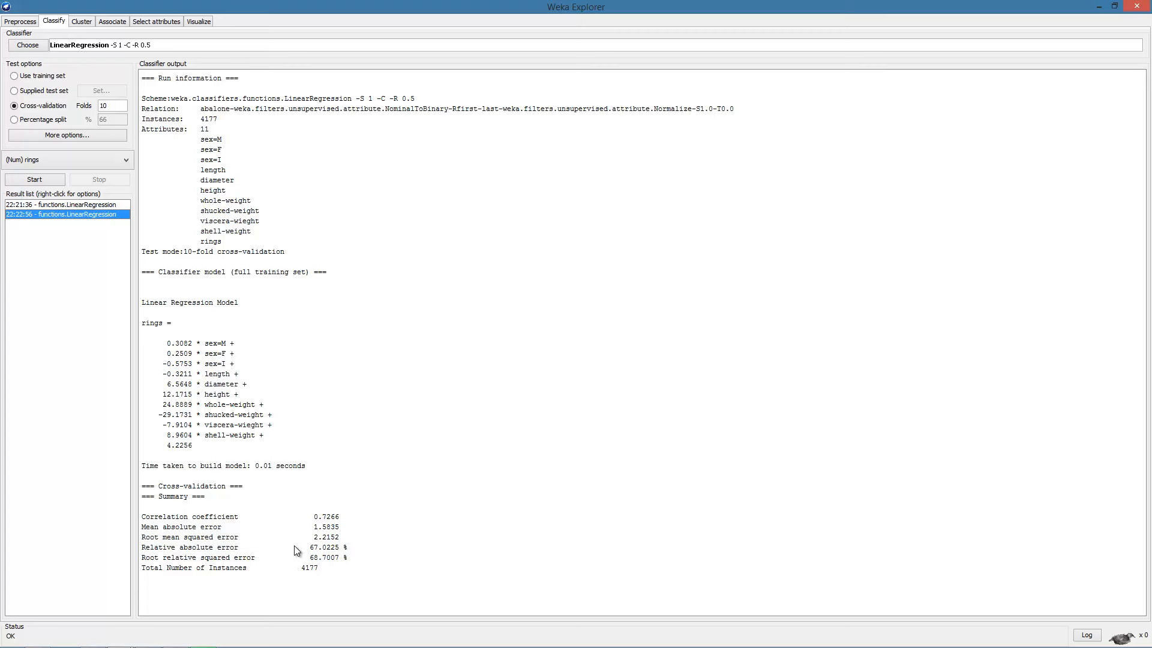
Set LinearRegression's ridge back to 0 and run it on the normalized data.
left_click(194, 45)
left_click_drag(171, 185, 139, 187)
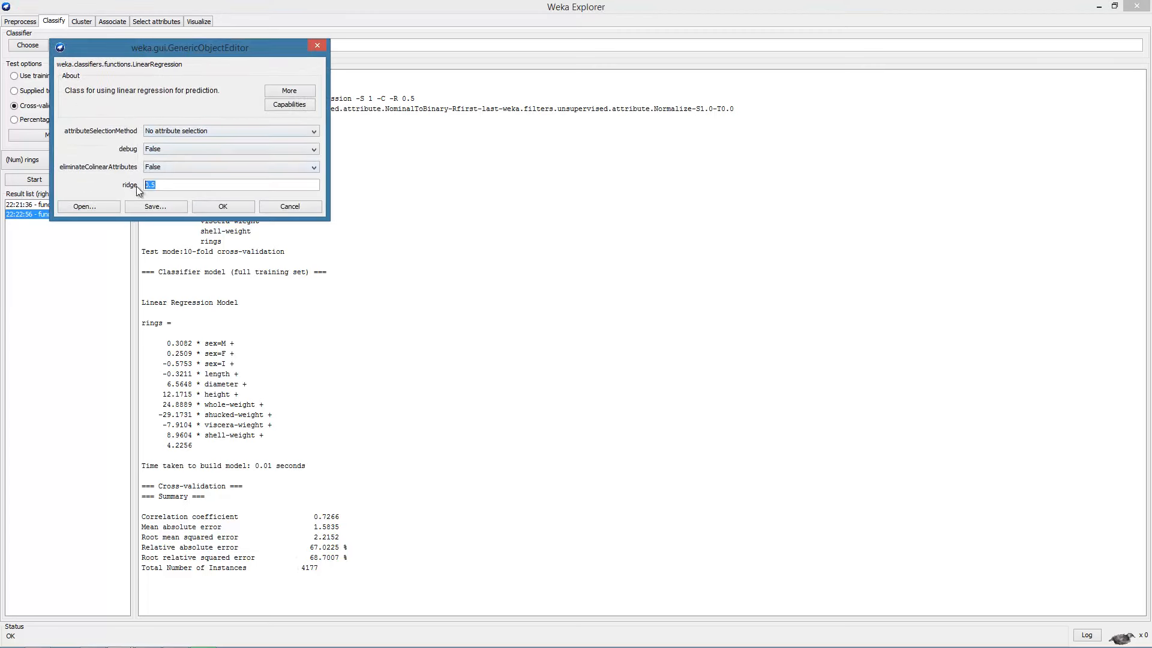
left_click(228, 207)
left_click(40, 181)
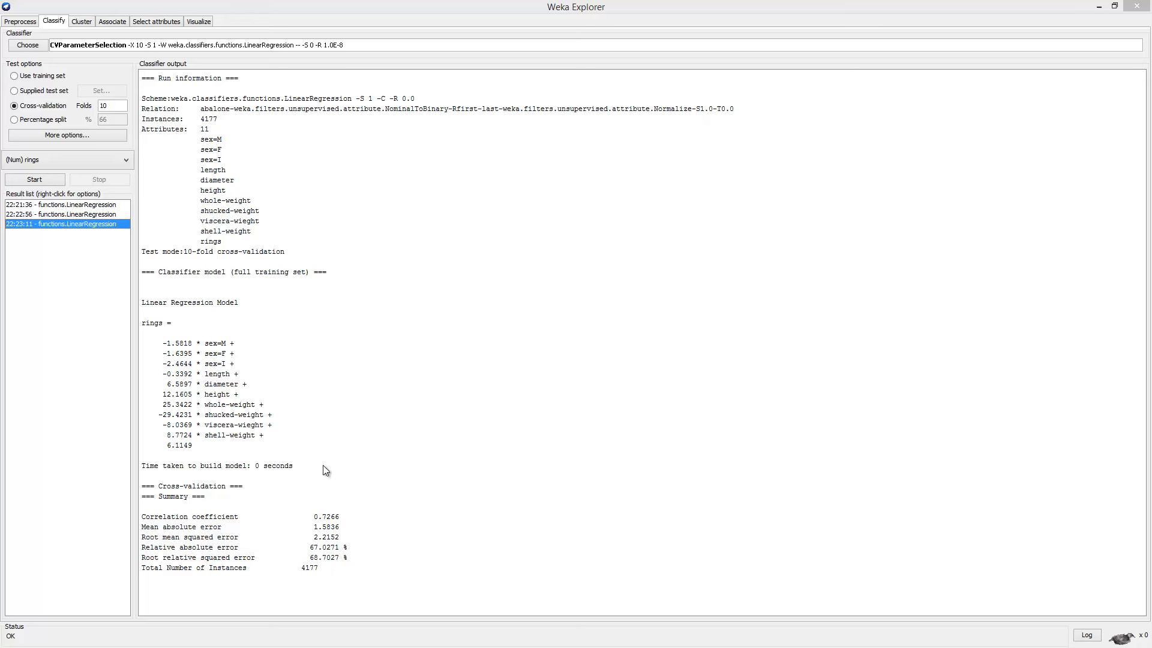
Switch between the ridge 0.5 and ridge 0 result entries to compare their outputs.
left_click(58, 214)
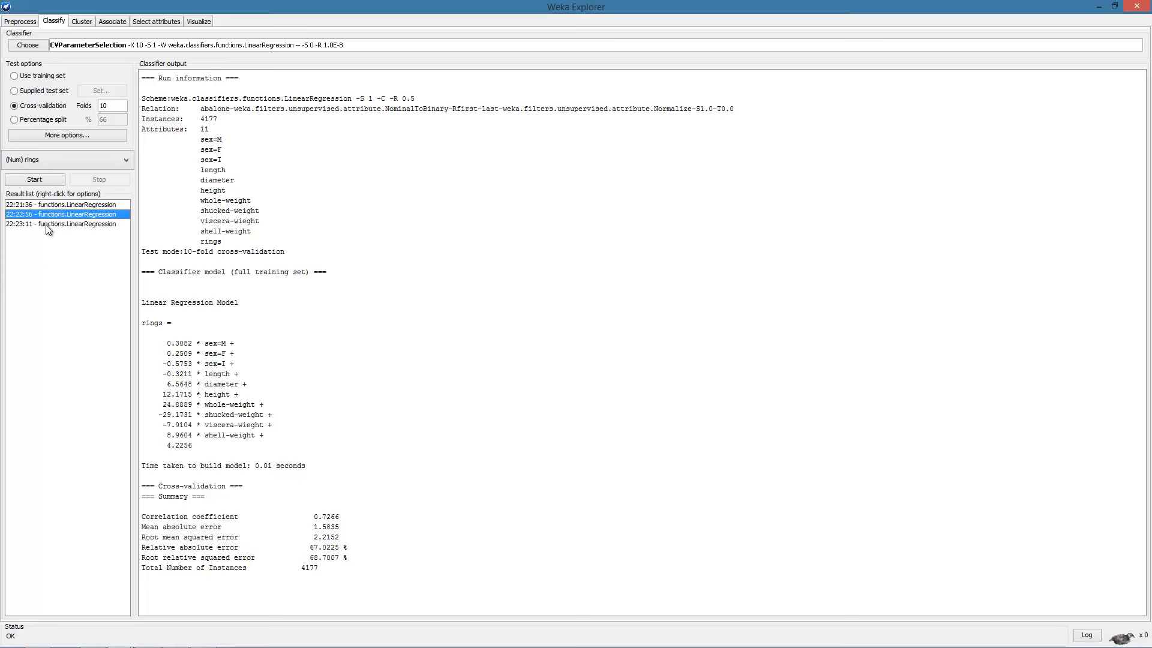
left_click(48, 224)
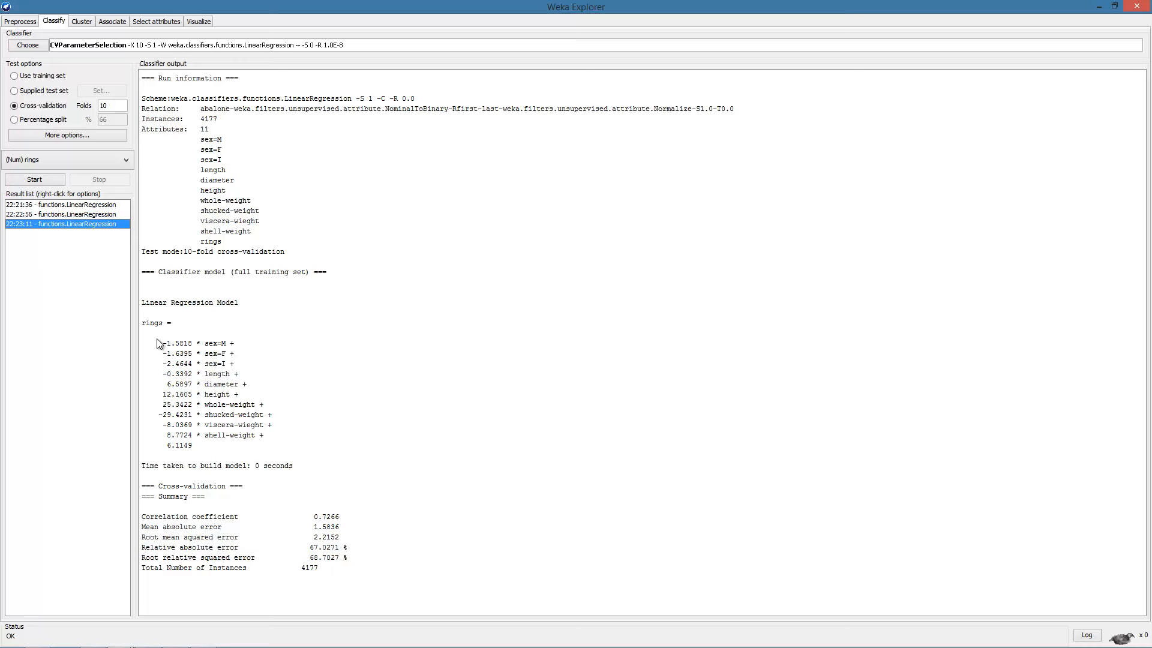
left_click(59, 214)
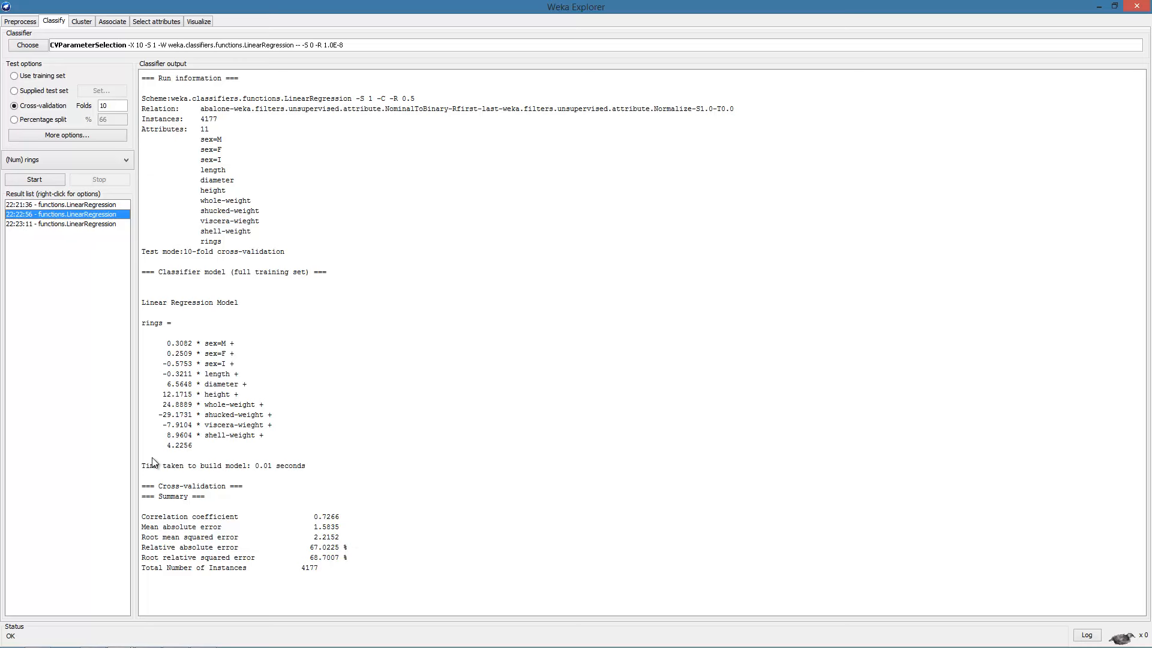
left_click(60, 223)
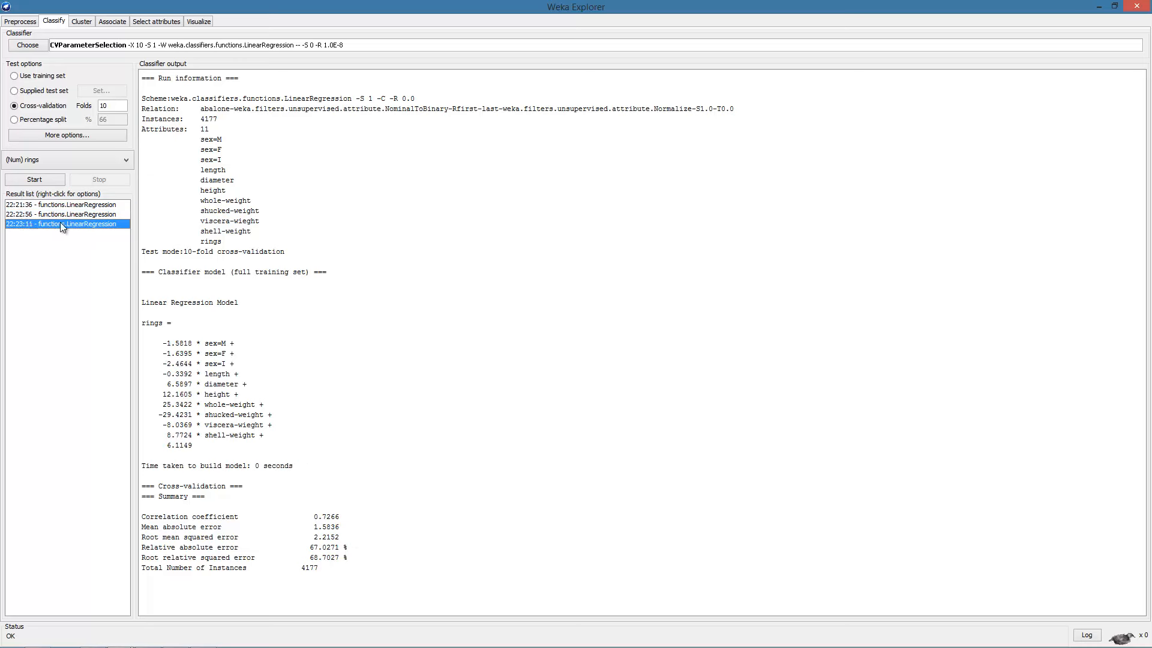
left_click(60, 216)
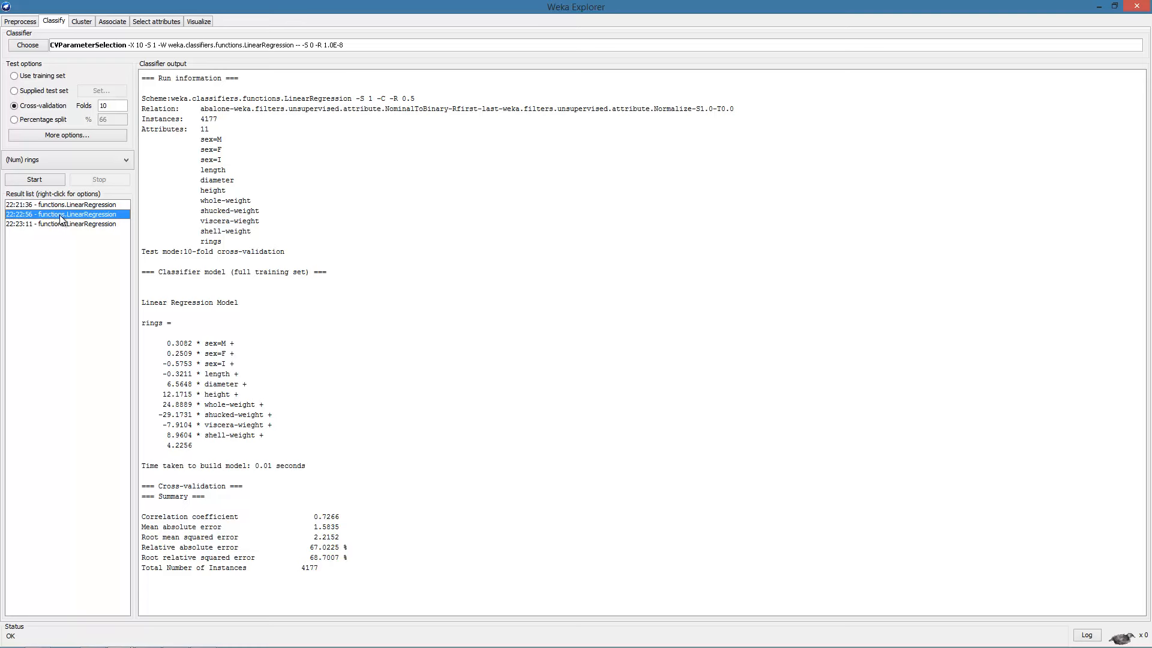
left_click(40, 47)
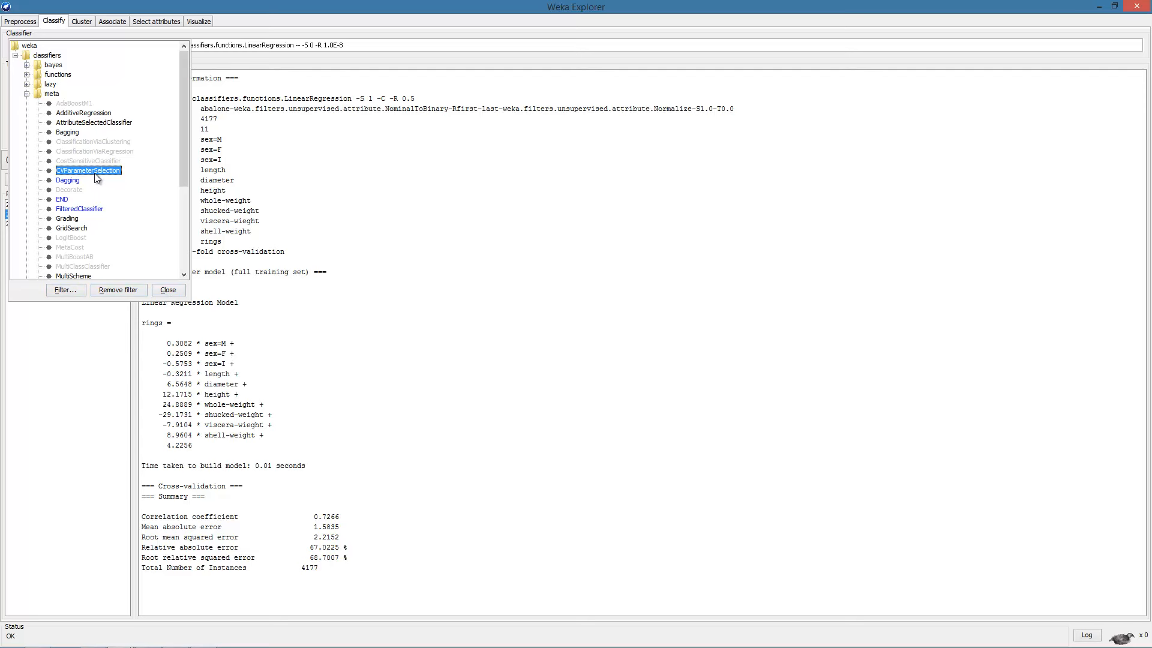
left_click(168, 289)
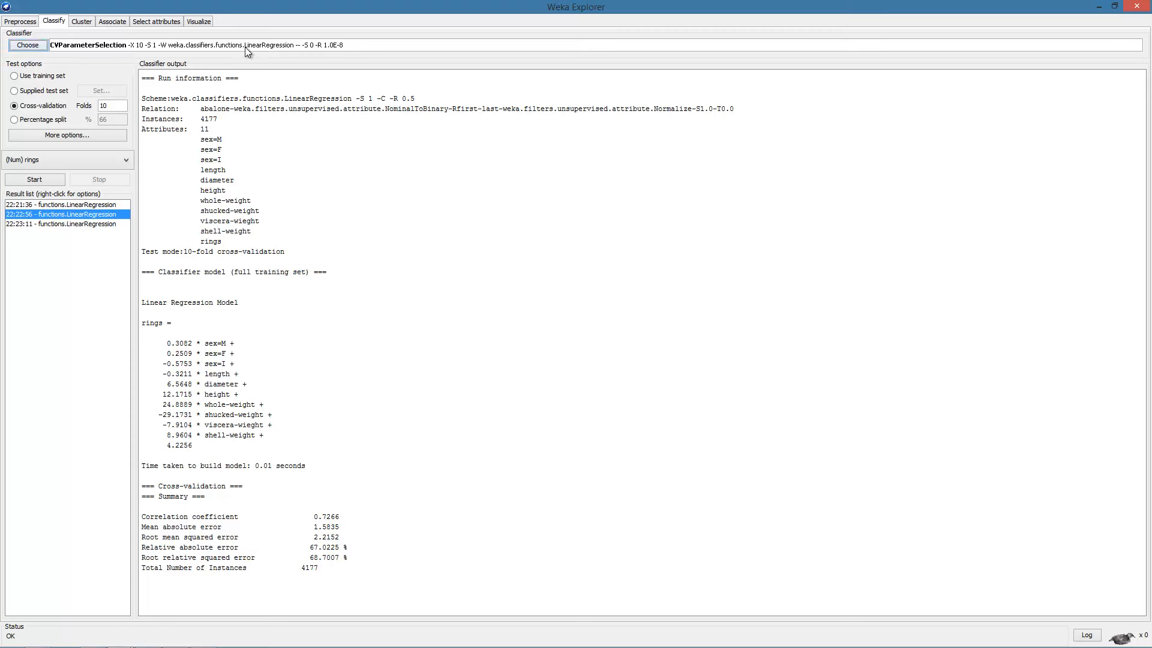
Keep LinearRegression as the CVParameterSelection base classifier and edit its settings.
left_click(284, 47)
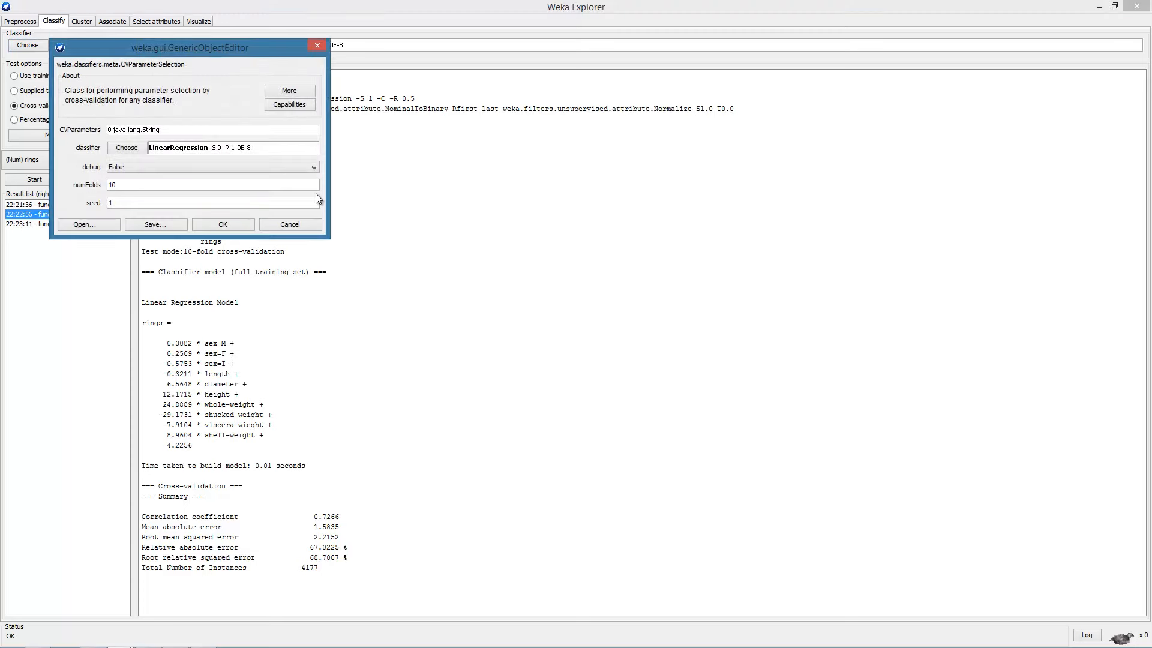
left_click(134, 148)
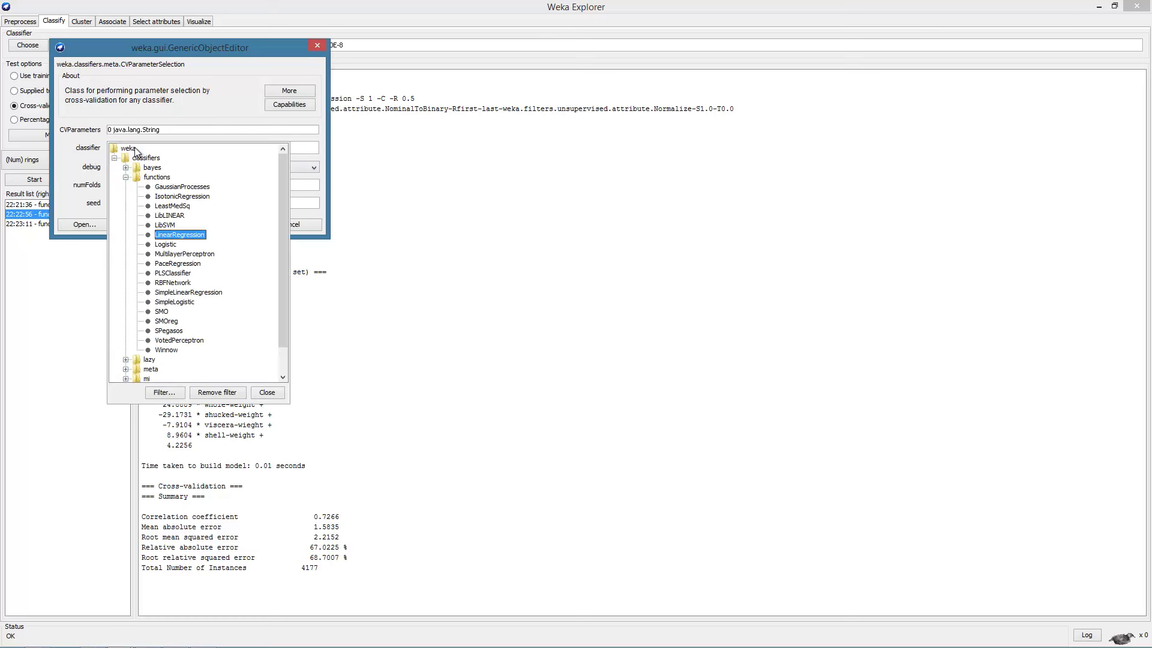
left_click(267, 391)
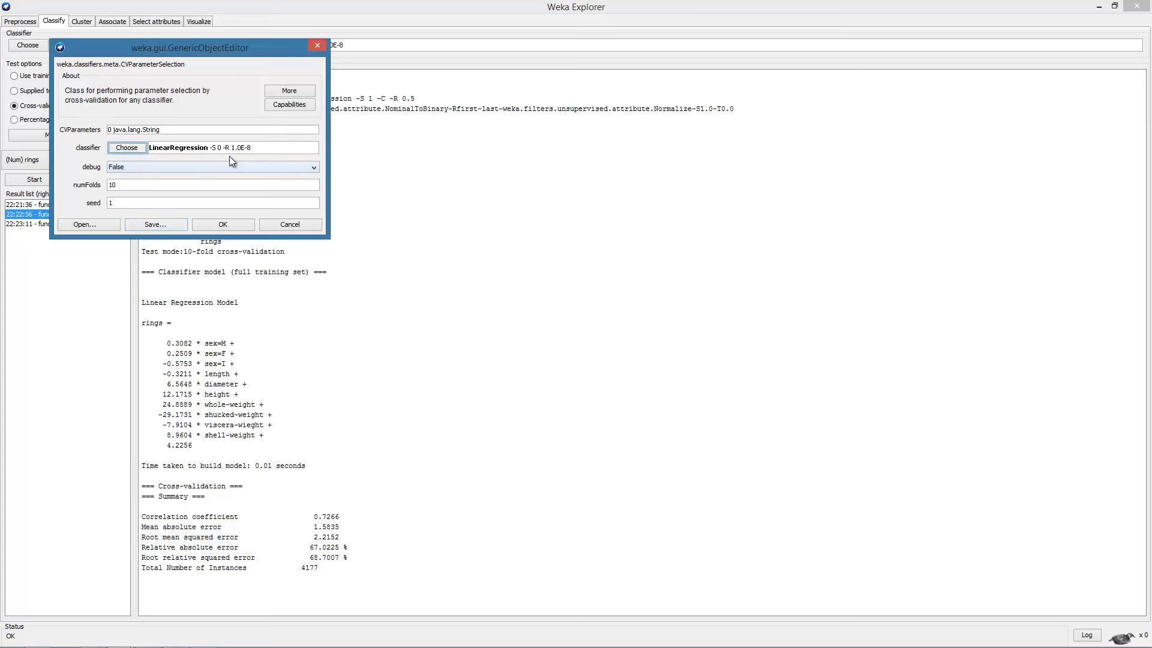
left_click(264, 148)
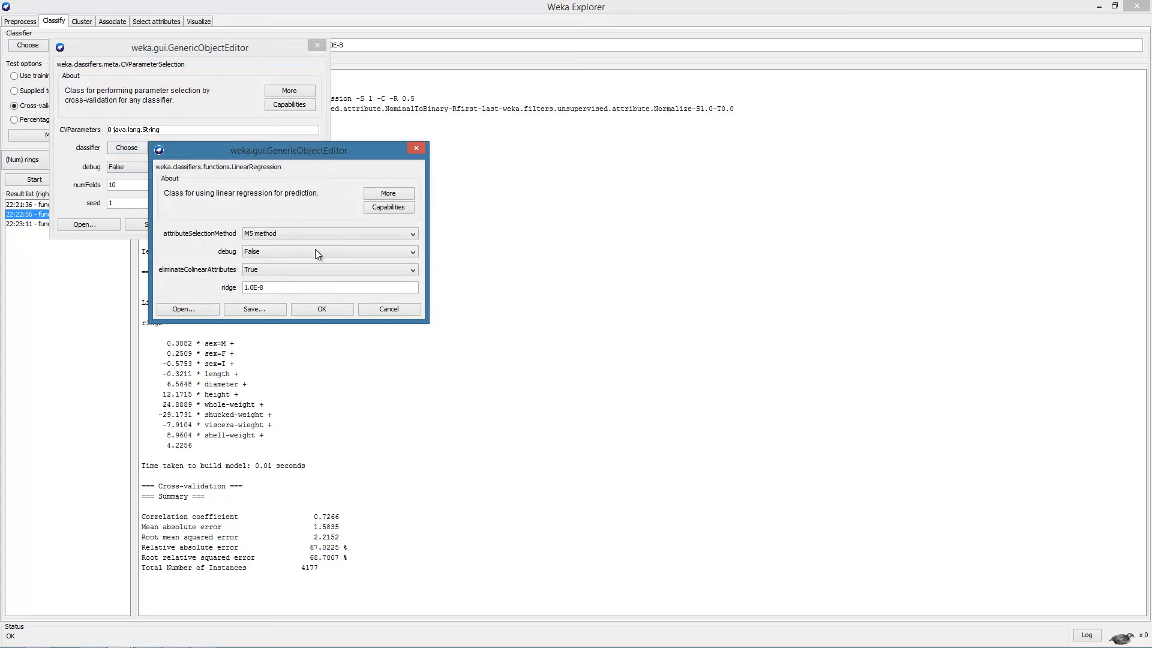
Set no attribute selection, eliminateColinearAttributes False and ridge 0 for the wrapped LinearRegression.
left_click(303, 234)
left_click(299, 248)
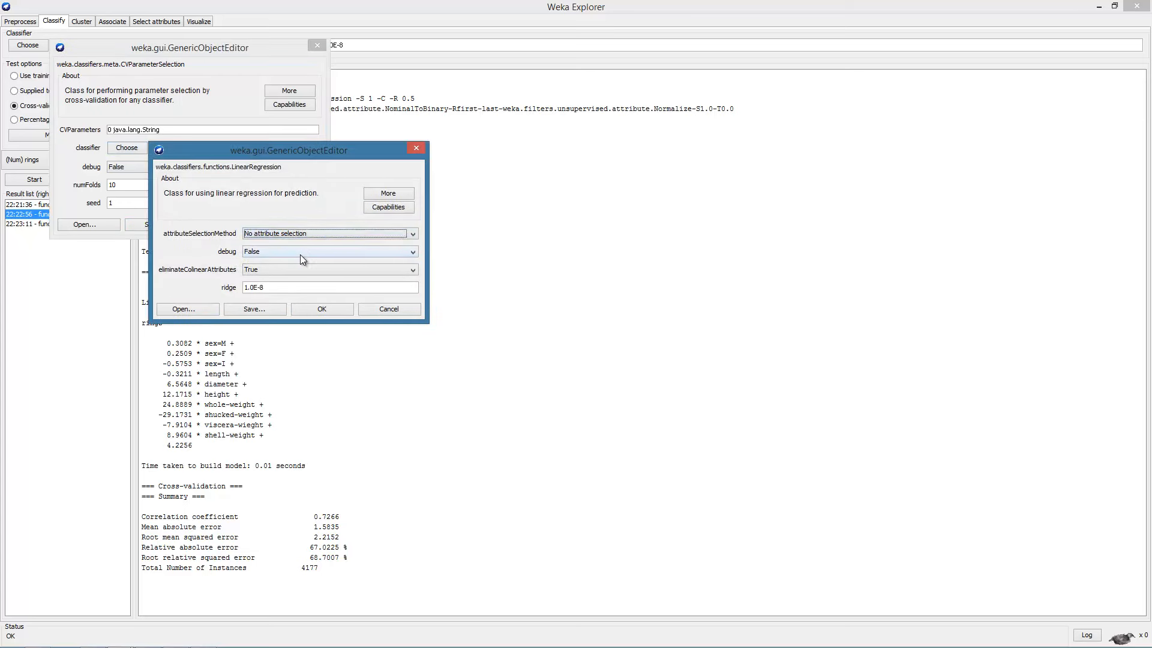
left_click(297, 270)
left_click(281, 290)
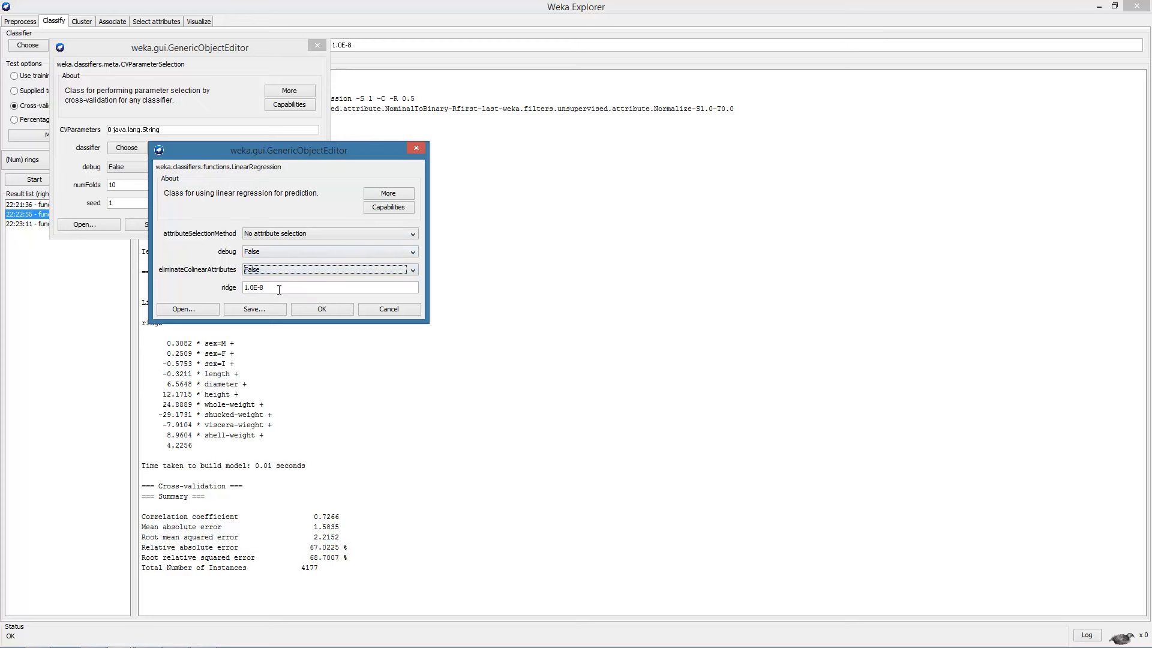
left_click_drag(275, 288, 209, 282)
type("0")
left_click(309, 308)
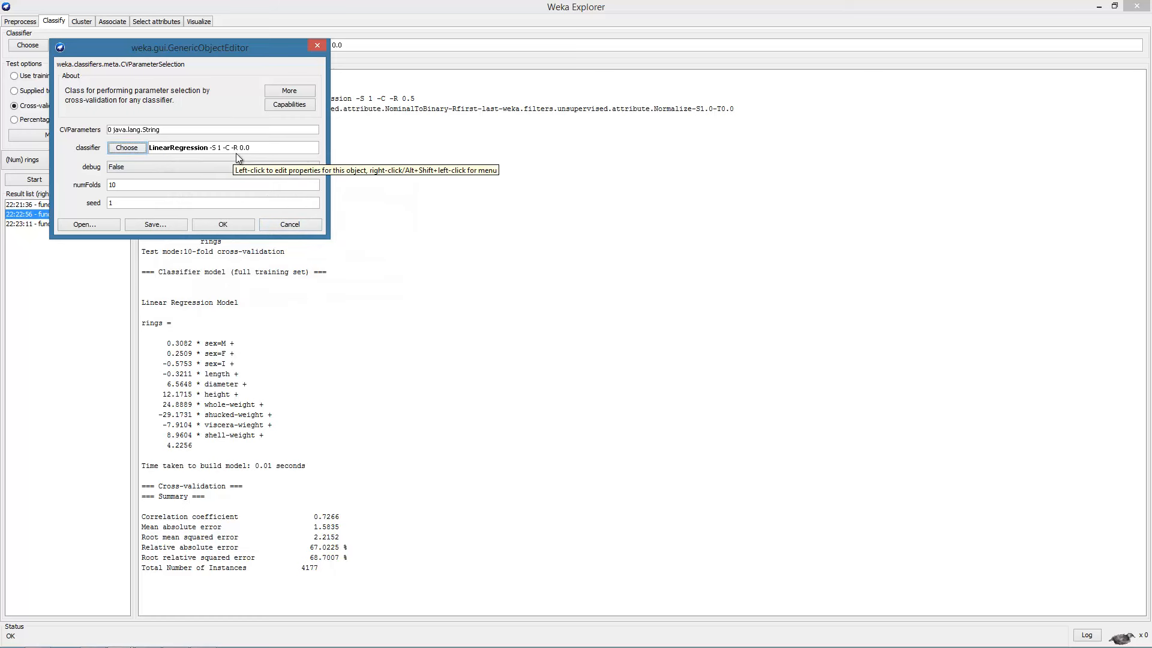
Add the CVParameters entry 'R 0 5 50' for the ridge search and apply the settings.
left_click(166, 133)
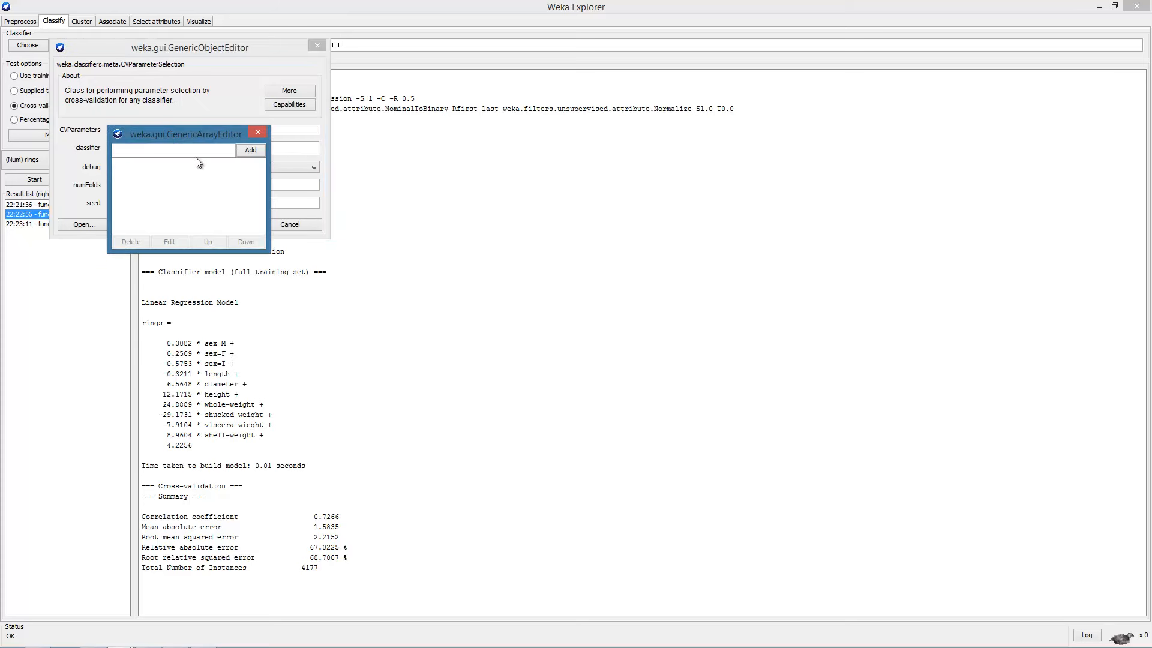
type("R")
type("0 ")
type("5")
type(" 50")
left_click(256, 150)
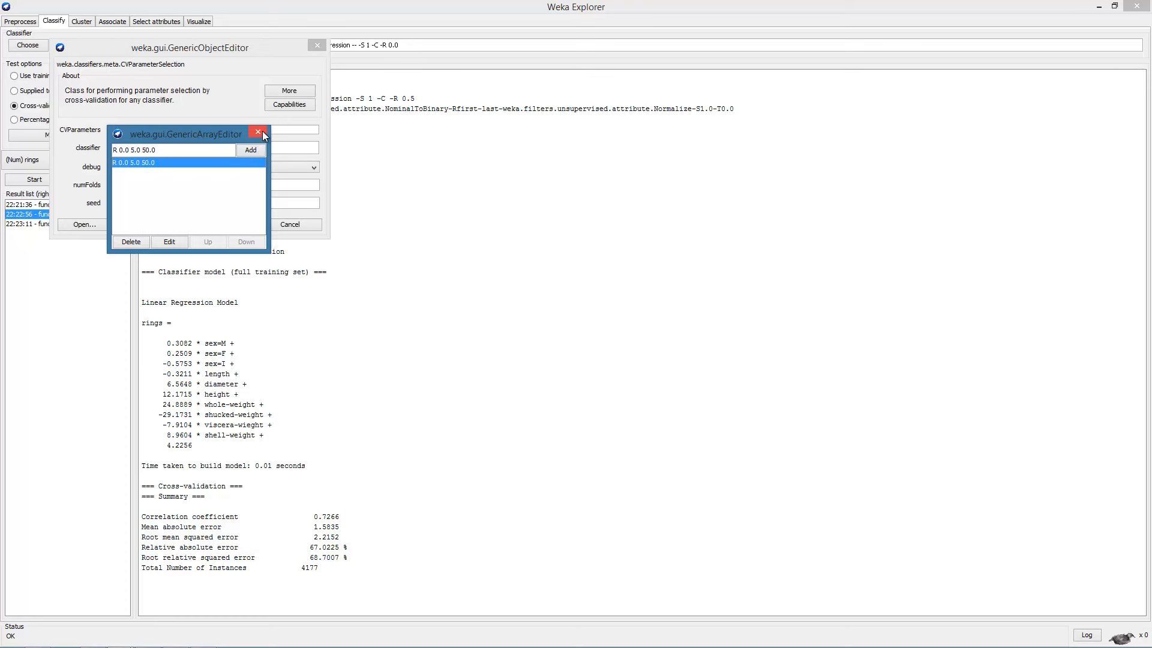
left_click(258, 132)
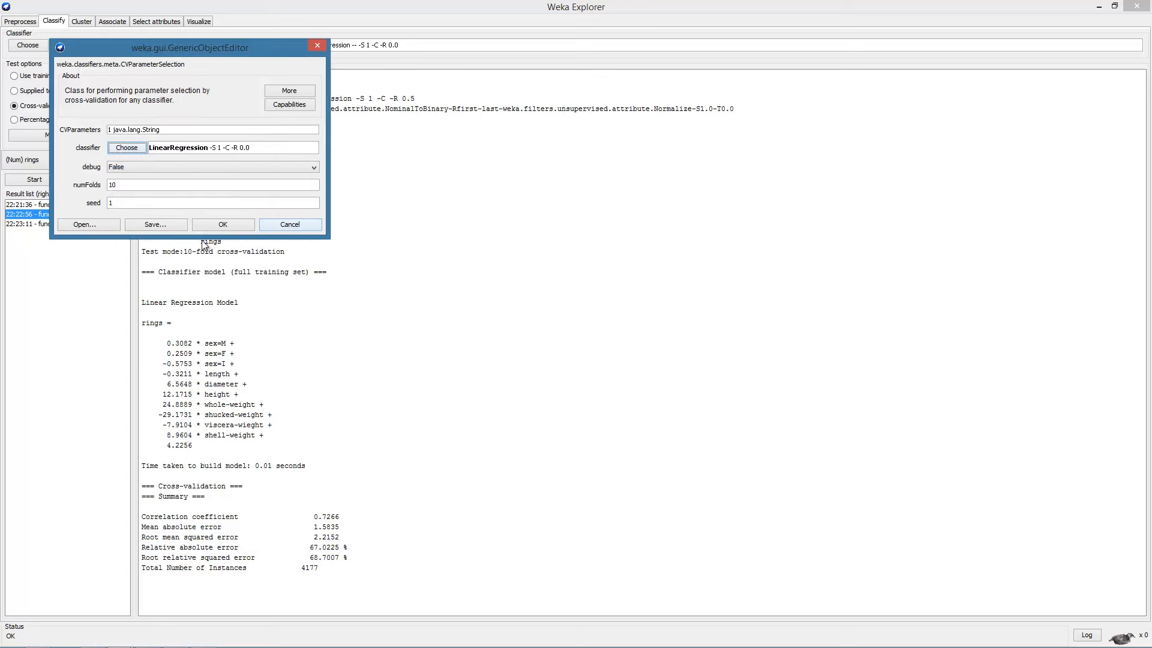
left_click(222, 224)
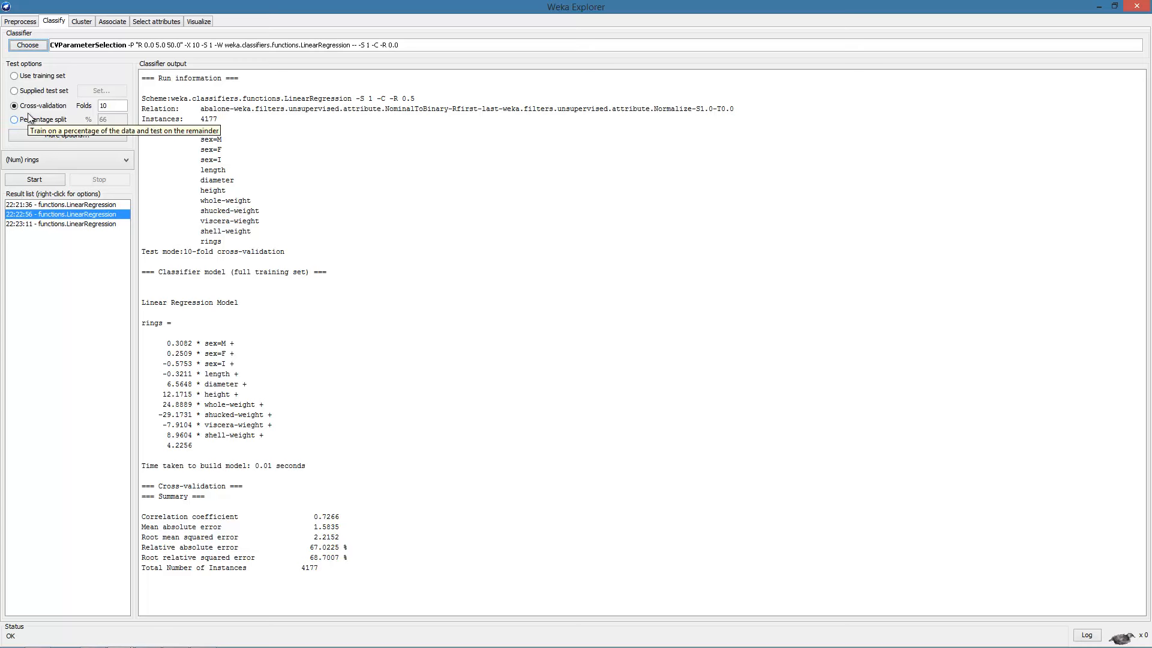
Run the CVParameterSelection ridge search and compare its result with the ridge 0 and 0.5 runs.
left_click(37, 182)
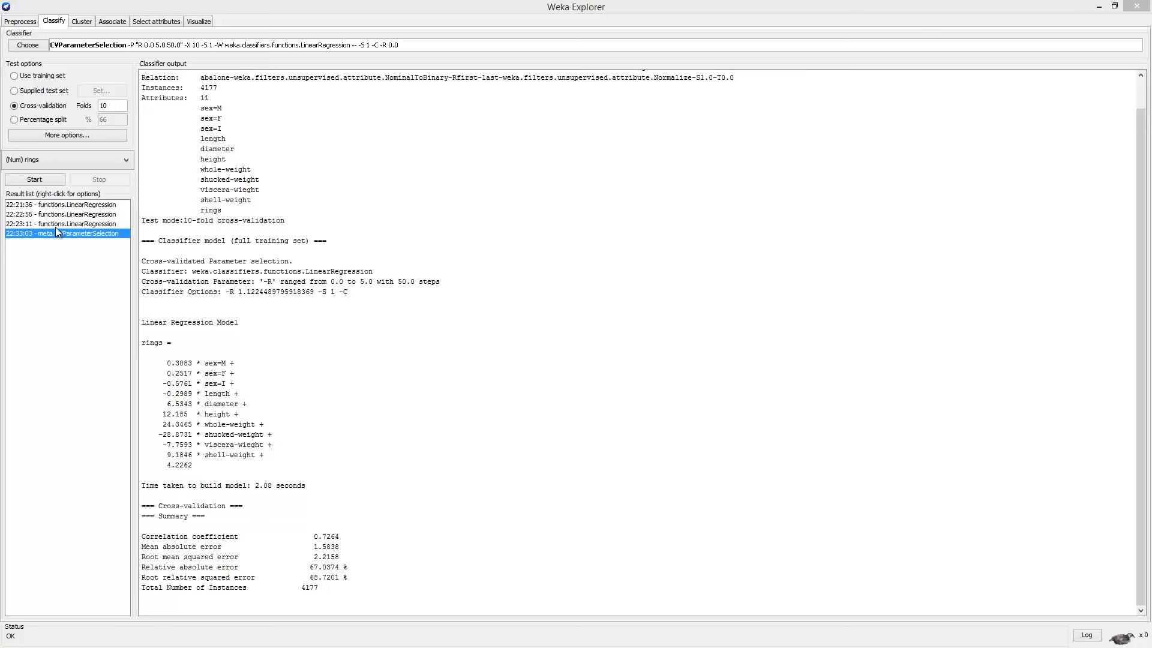
key("Up")
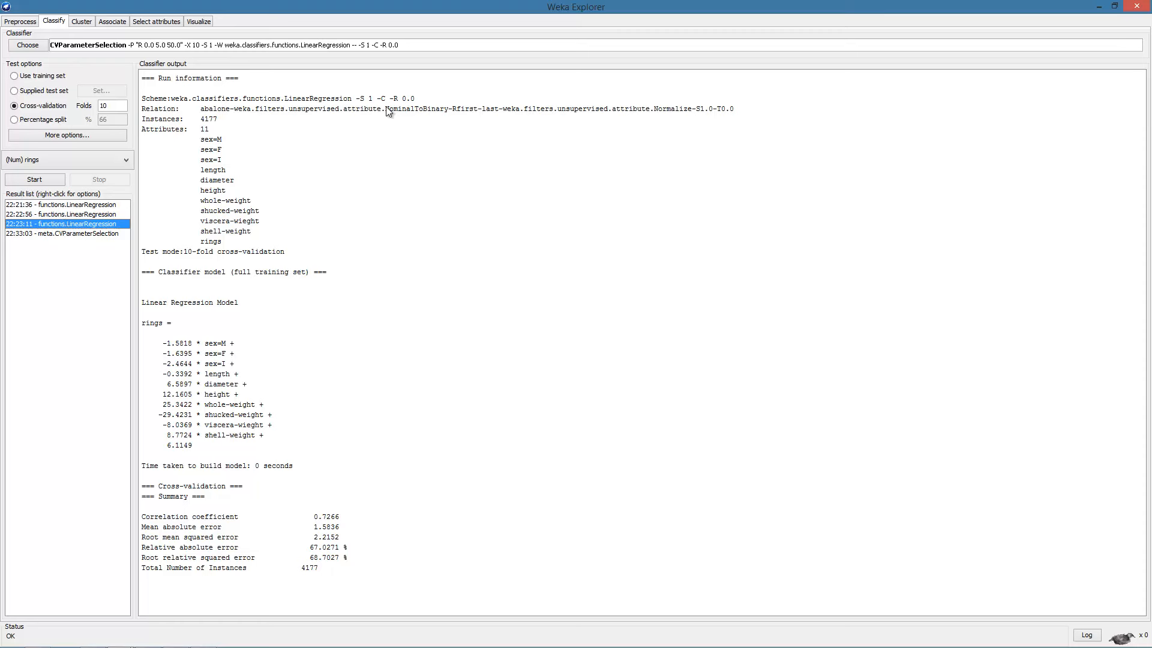
left_click(120, 215)
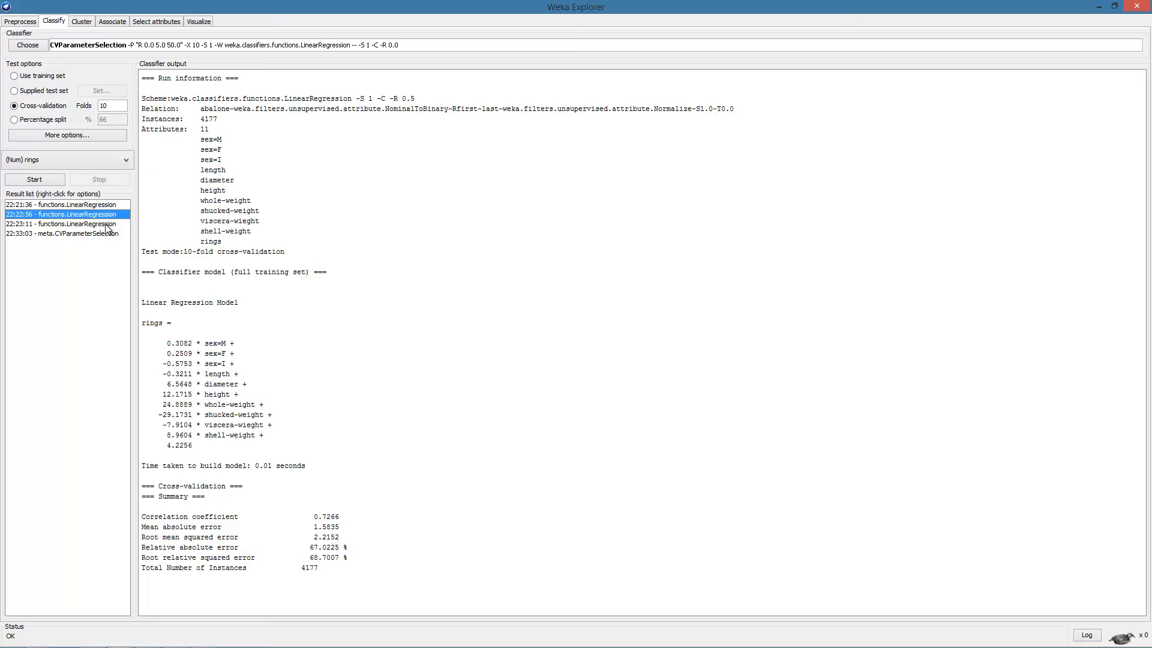
left_click(106, 224)
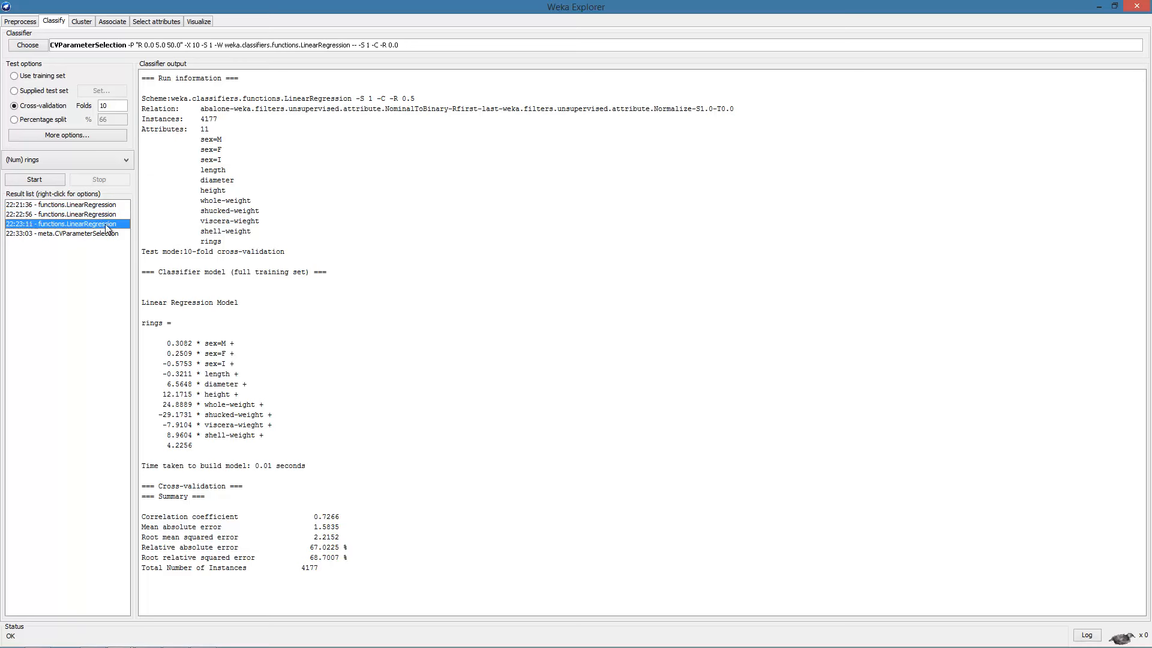
left_click(98, 234)
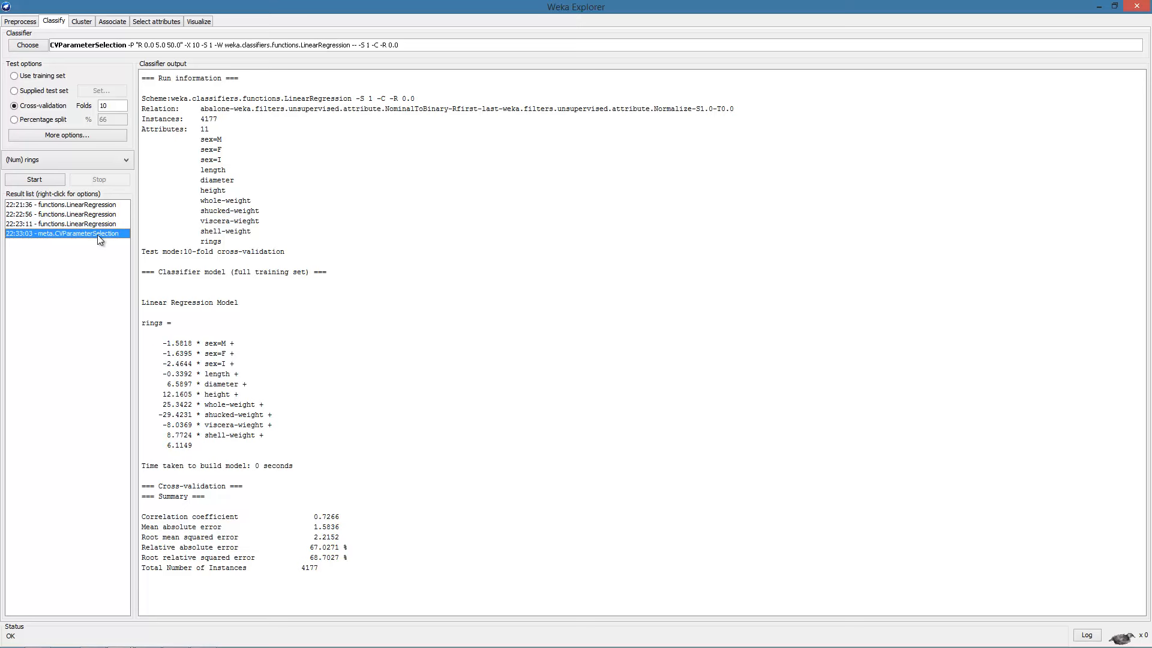